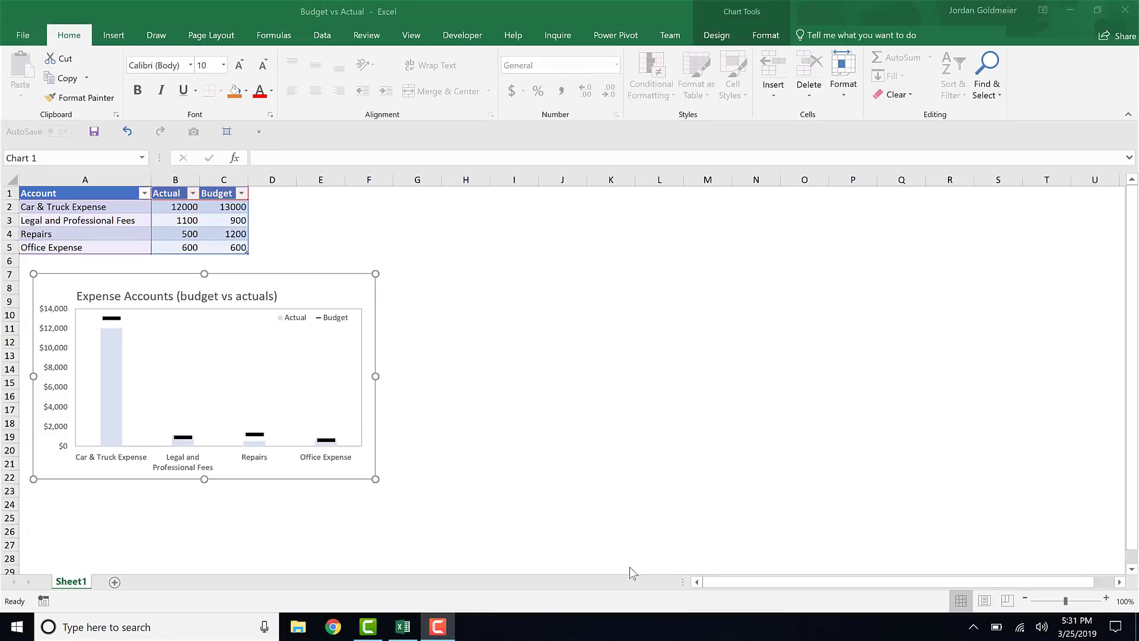
Drag the Expense Accounts chart up beside the table, then deselect it by clicking C17
{"action": "mouse_move", "coordinate": [116, 369]}
{"action": "mouse_move", "coordinate": [115, 323]}
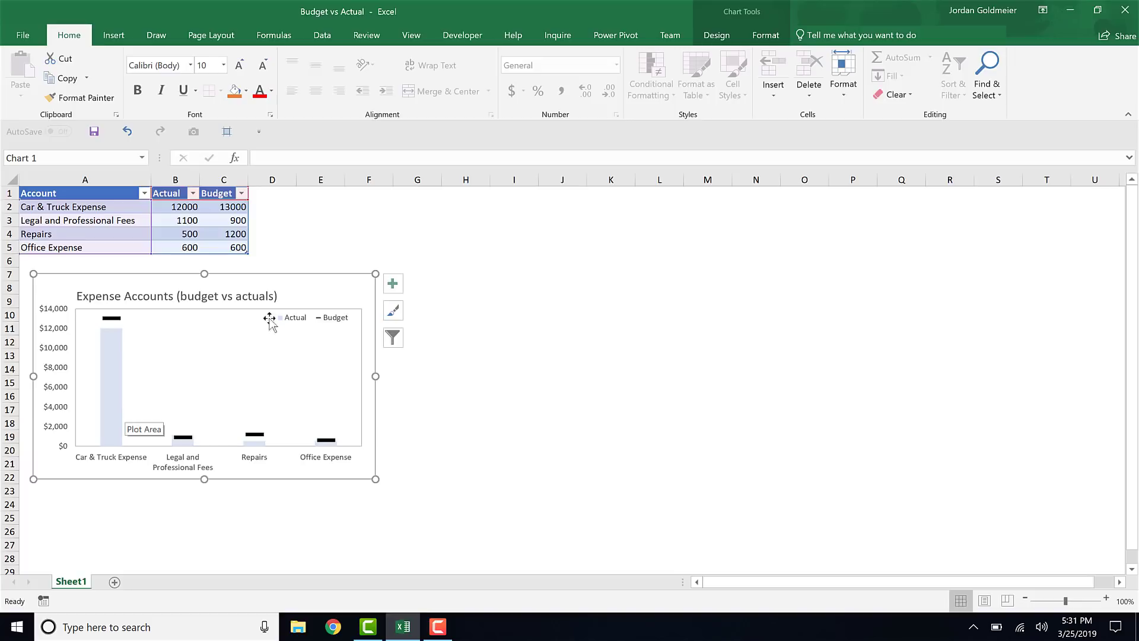
{"action": "left_click_drag", "start_coordinate": [297, 287], "coordinate": [682, 237]}
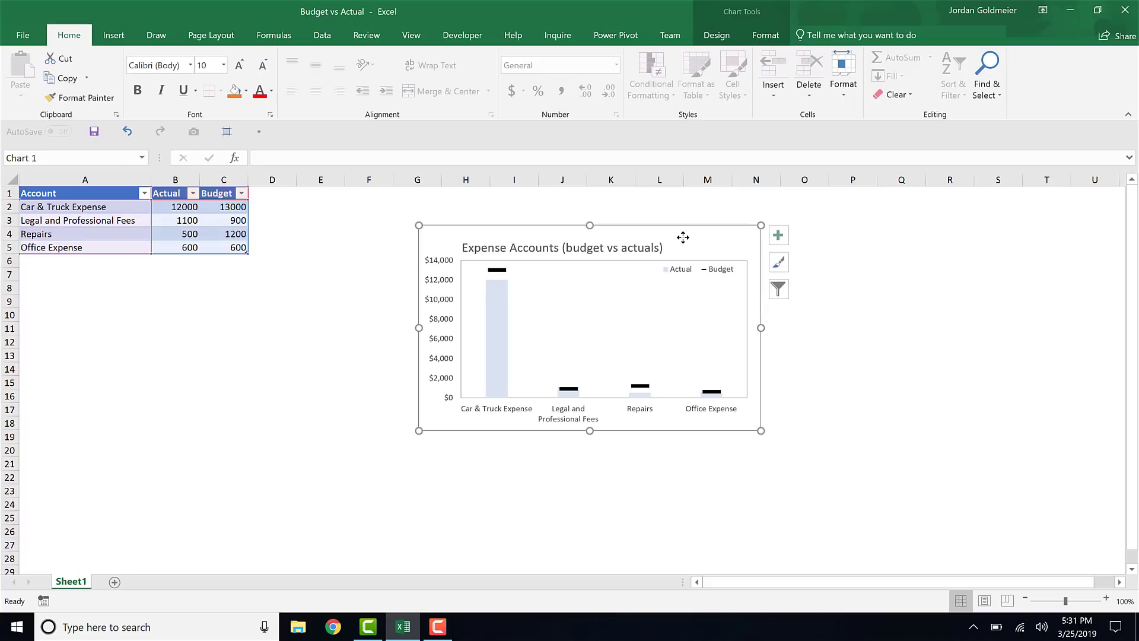
{"action": "left_click", "coordinate": [202, 408]}
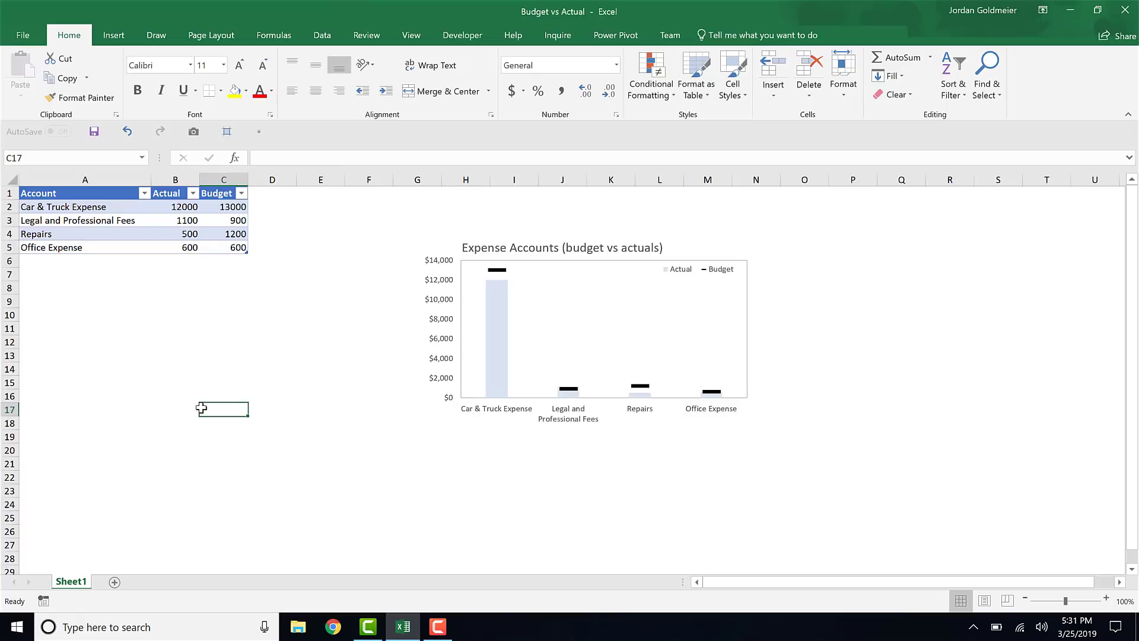
Insert a blank Clustered Column chart and position it under the table
{"action": "left_click", "coordinate": [115, 37]}
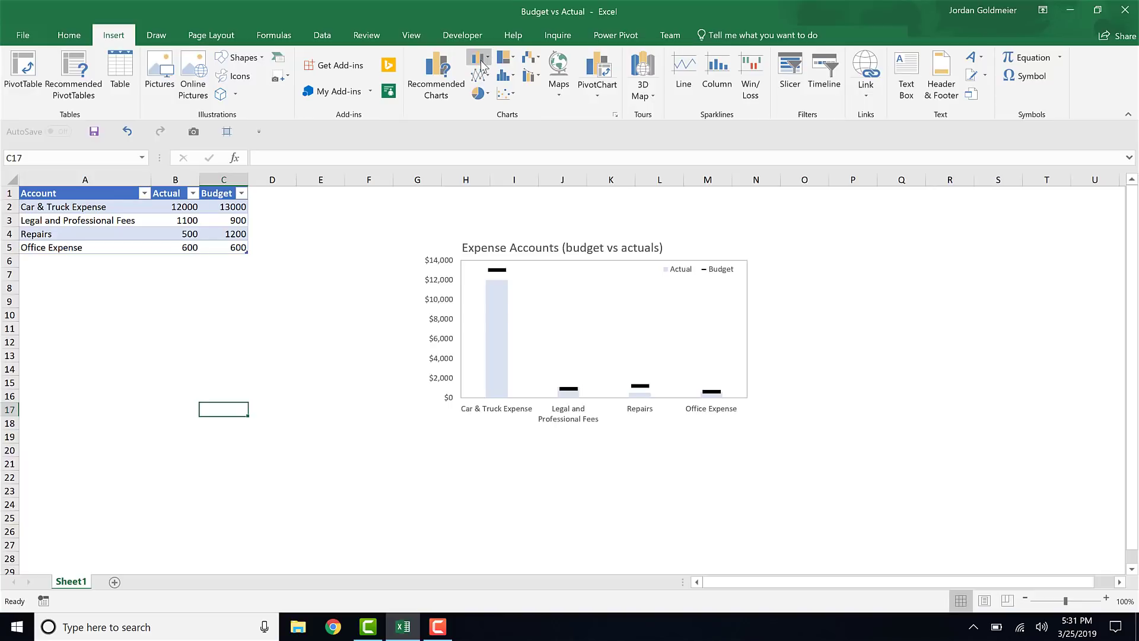
{"action": "left_click", "coordinate": [481, 61]}
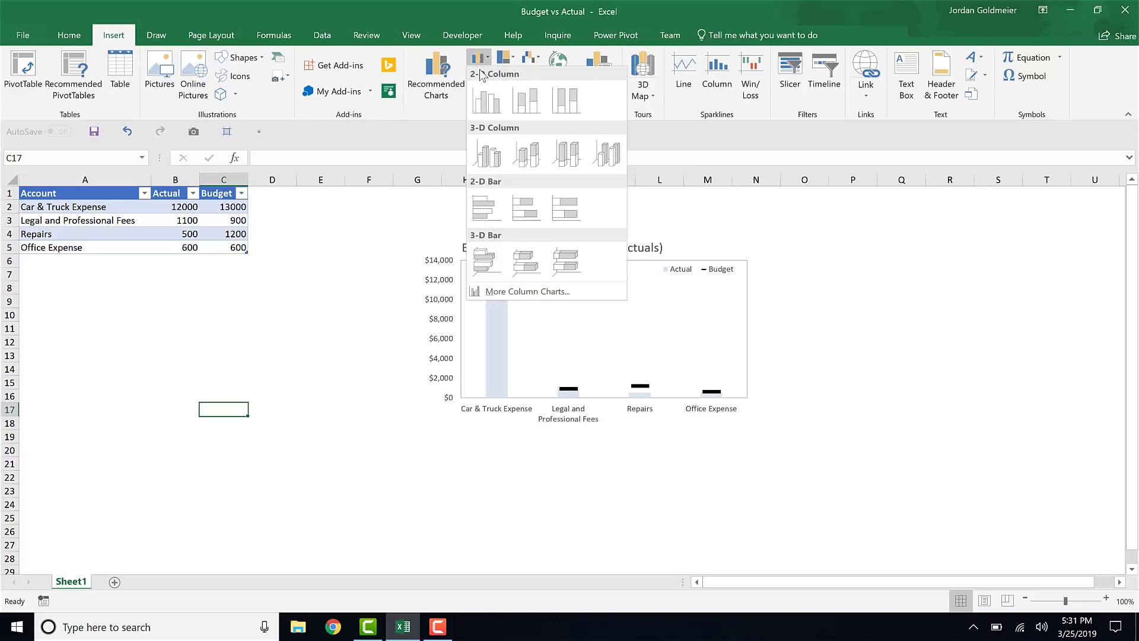
{"action": "left_click", "coordinate": [481, 104]}
{"action": "left_click_drag", "start_coordinate": [425, 399], "coordinate": [296, 376]}
Shift the Expense Accounts example chart further right and down
{"action": "left_click", "coordinate": [526, 241]}
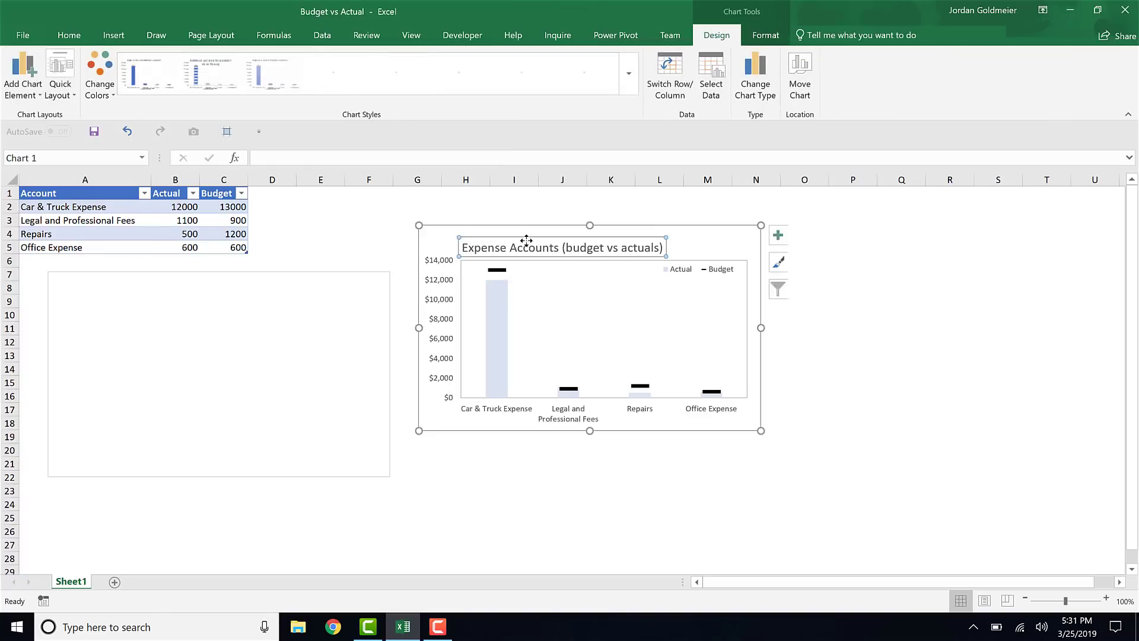
{"action": "left_click_drag", "start_coordinate": [526, 229], "coordinate": [782, 303]}
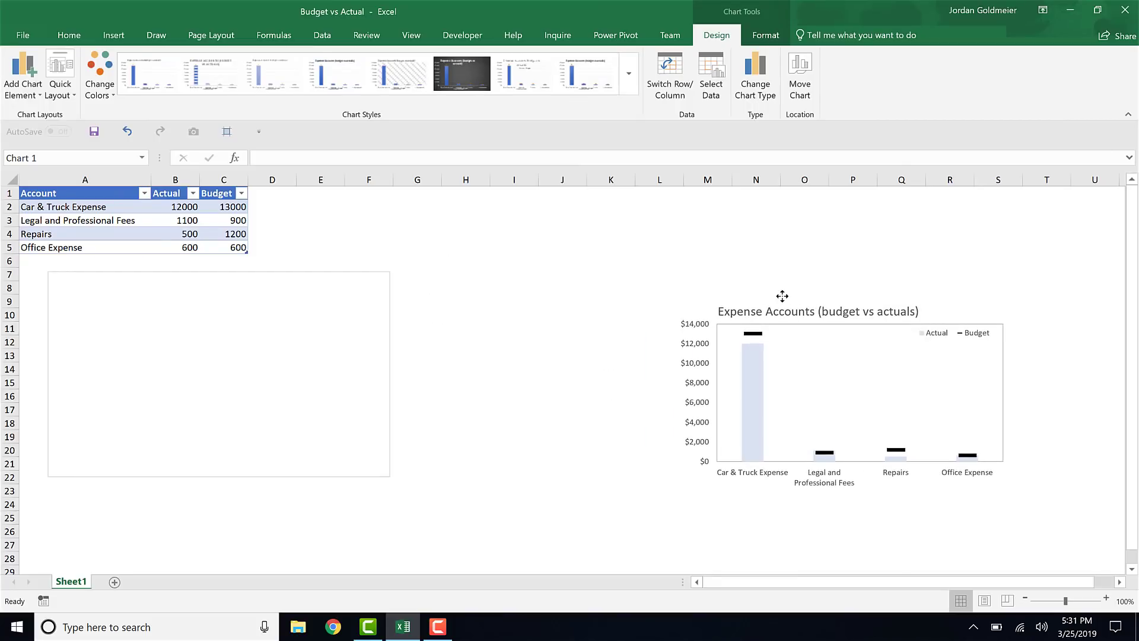
{"action": "left_click", "coordinate": [176, 344]}
Copy the table range A1:C5 and paste it into the blank chart
{"action": "left_click", "coordinate": [47, 194]}
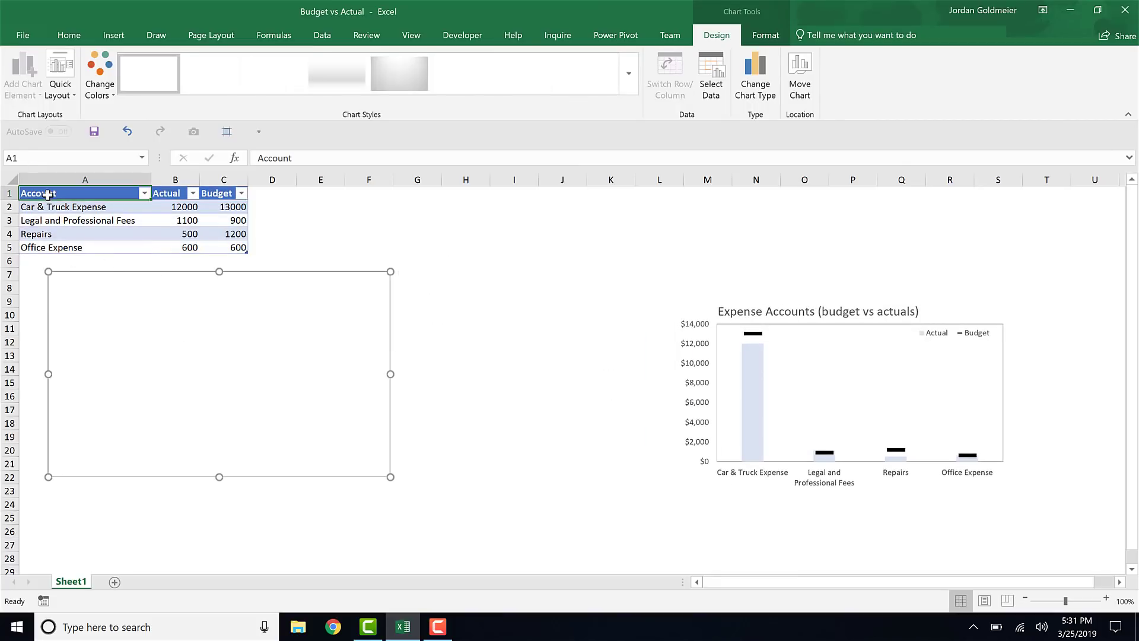
{"action": "left_click_drag", "start_coordinate": [48, 194], "coordinate": [230, 245]}
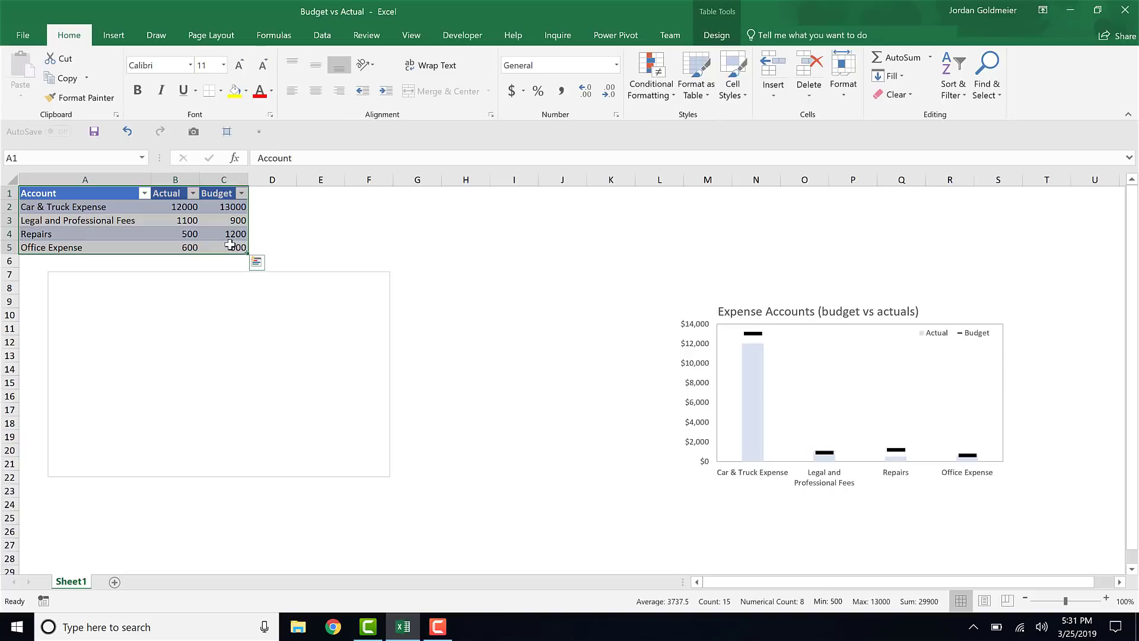
{"action": "key", "text": "ctrl+c"}
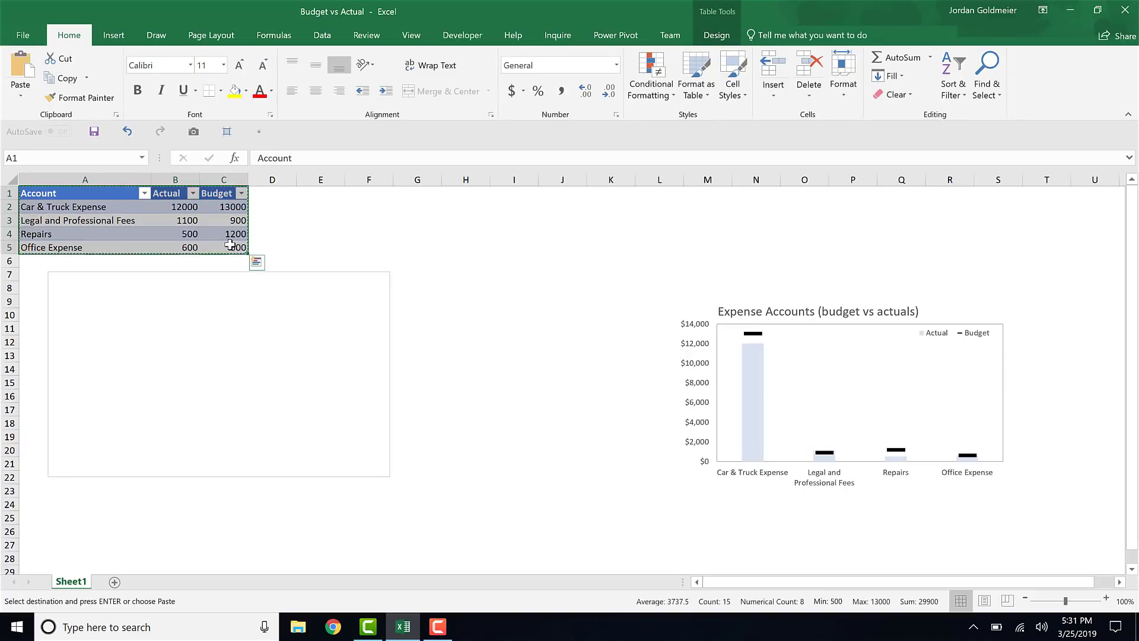
{"action": "left_click", "coordinate": [221, 383]}
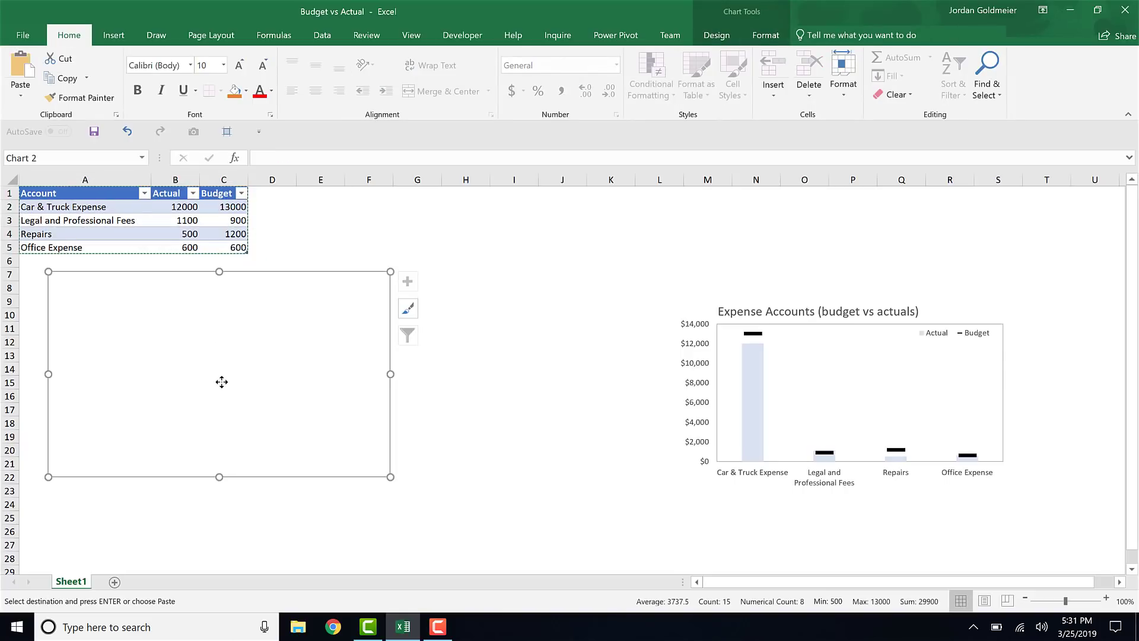
{"action": "key", "text": "ctrl+v"}
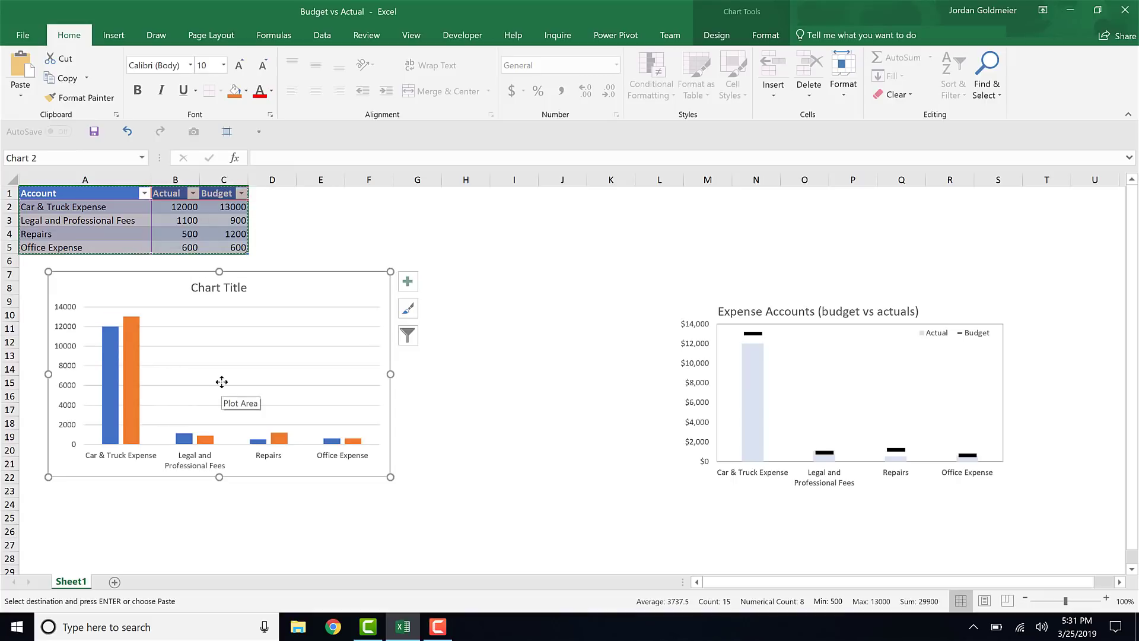
Set the Budget series' Series Overlap to 100% in Format Data Series
{"action": "left_click", "coordinate": [133, 371]}
{"action": "right_click", "coordinate": [133, 371]}
{"action": "left_click", "coordinate": [189, 503]}
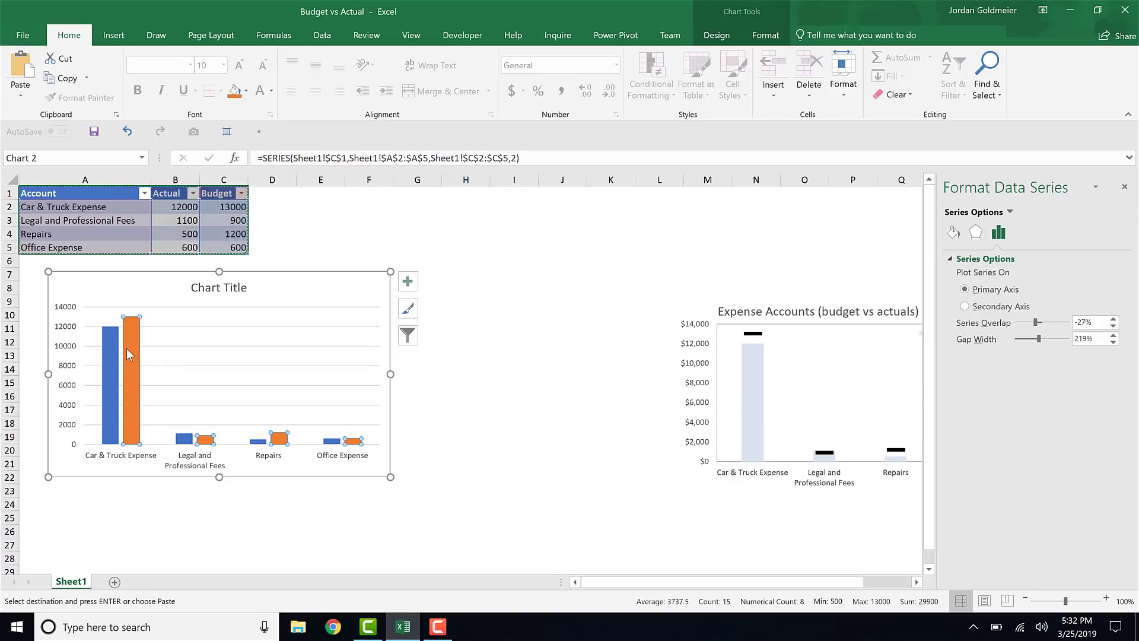
{"action": "mouse_move", "coordinate": [127, 350]}
{"action": "right_click", "coordinate": [134, 368]}
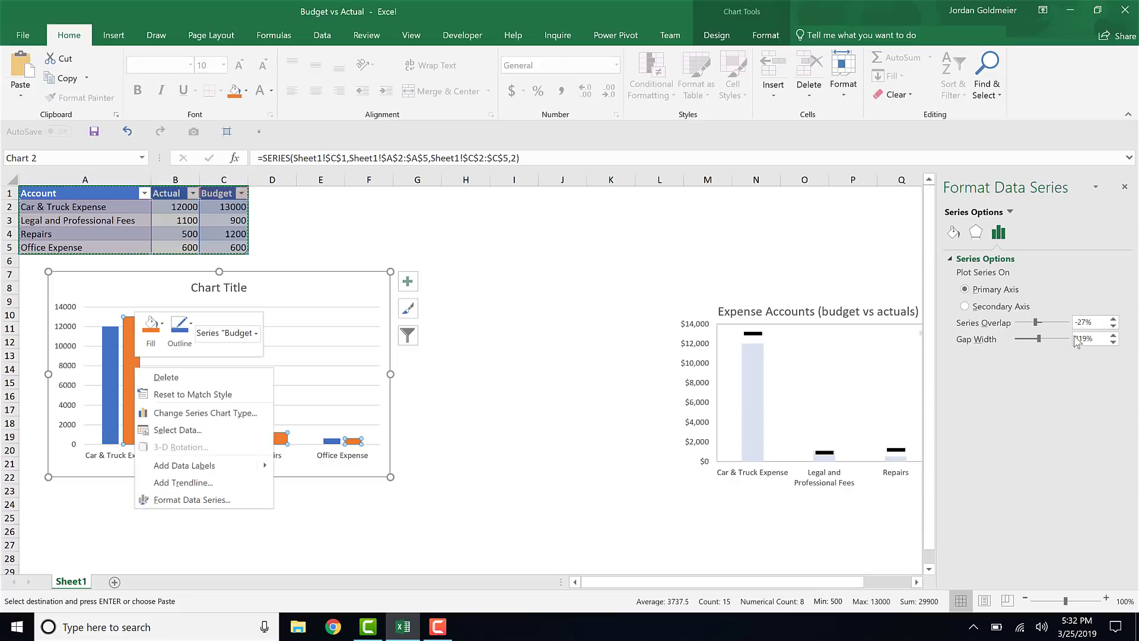
{"action": "left_click", "coordinate": [1103, 191]}
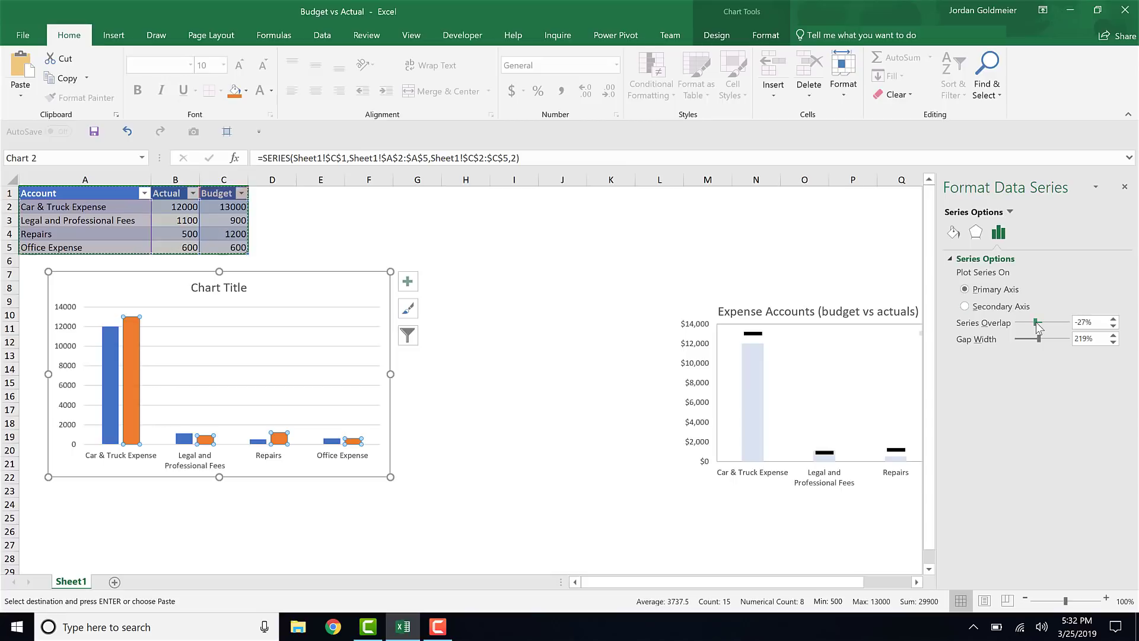
{"action": "left_click_drag", "start_coordinate": [1037, 324], "coordinate": [1068, 325]}
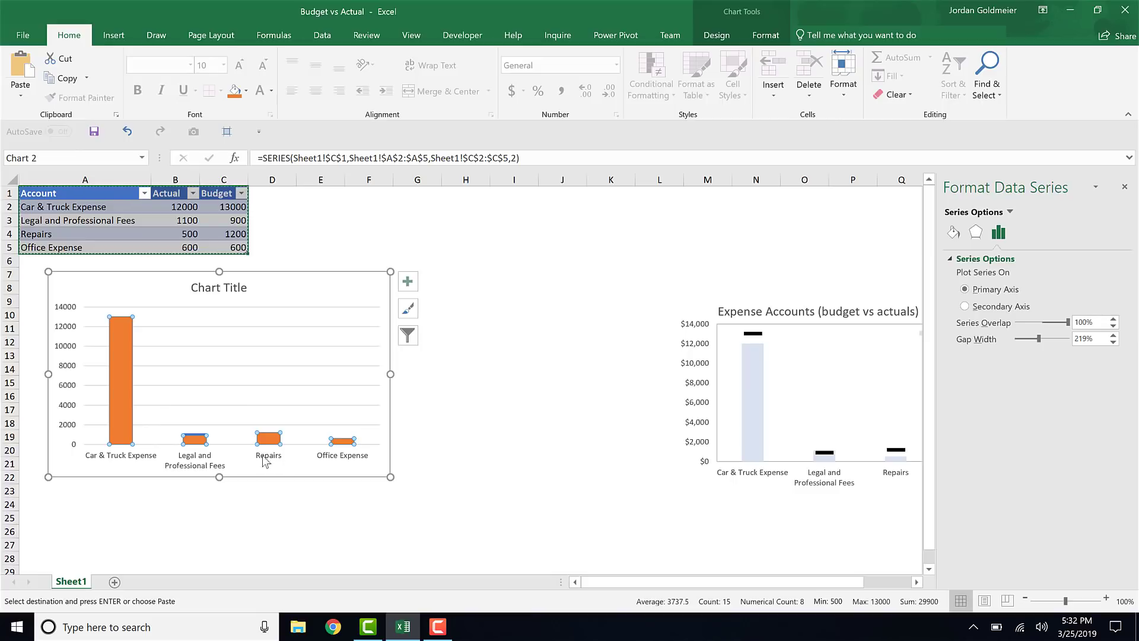
Bring up Change Series Chart Type for the Budget series
{"action": "mouse_move", "coordinate": [110, 392]}
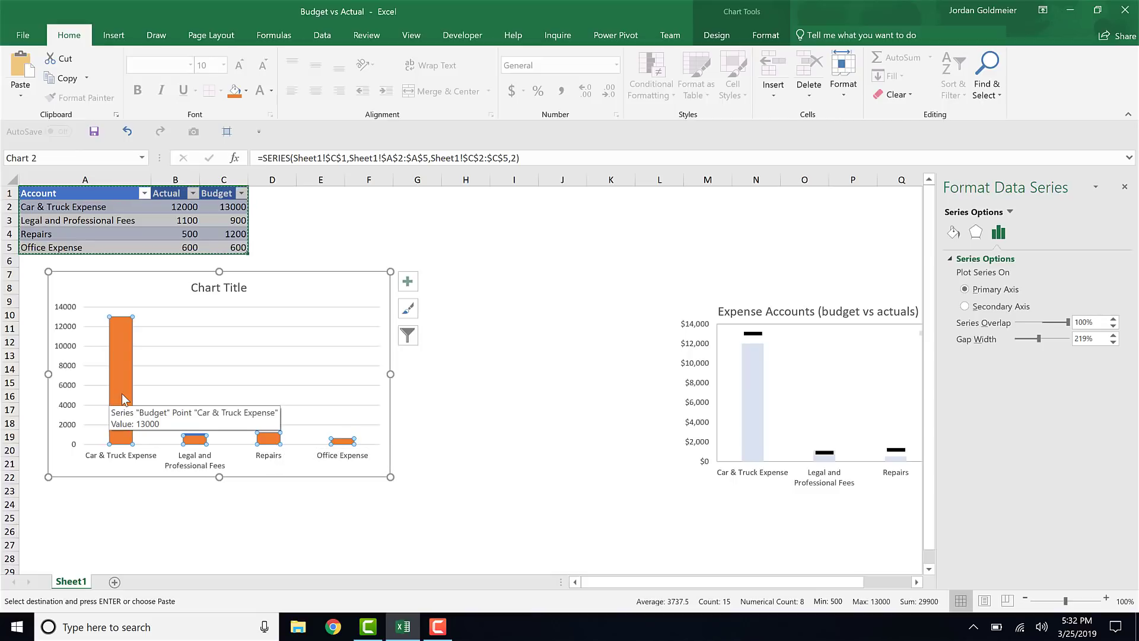
{"action": "right_click", "coordinate": [125, 366]}
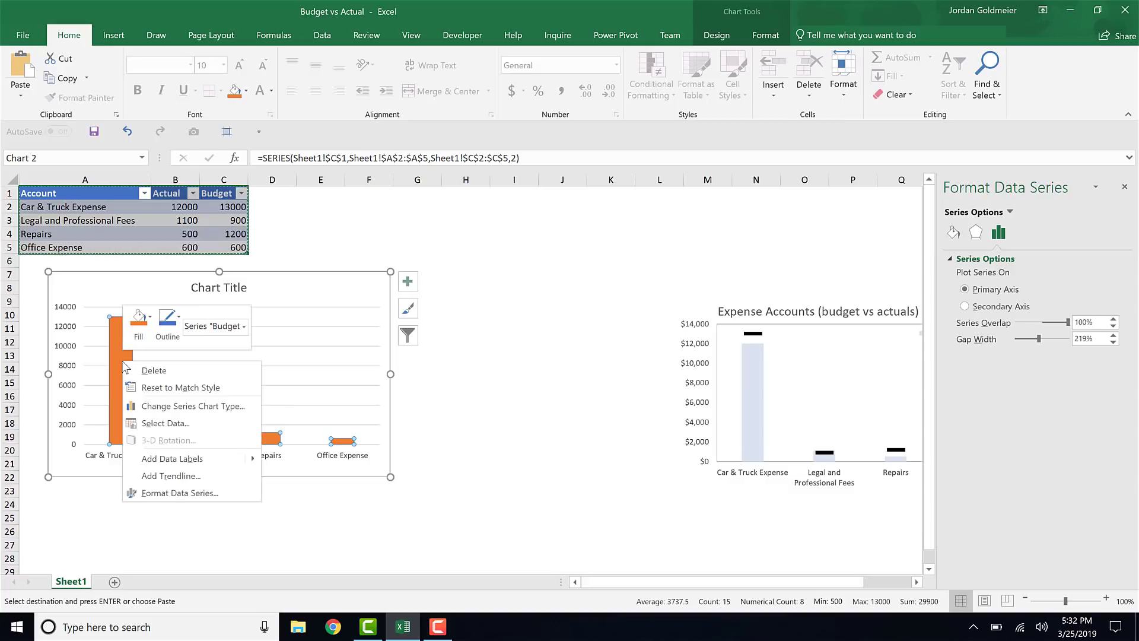
{"action": "left_click", "coordinate": [188, 408]}
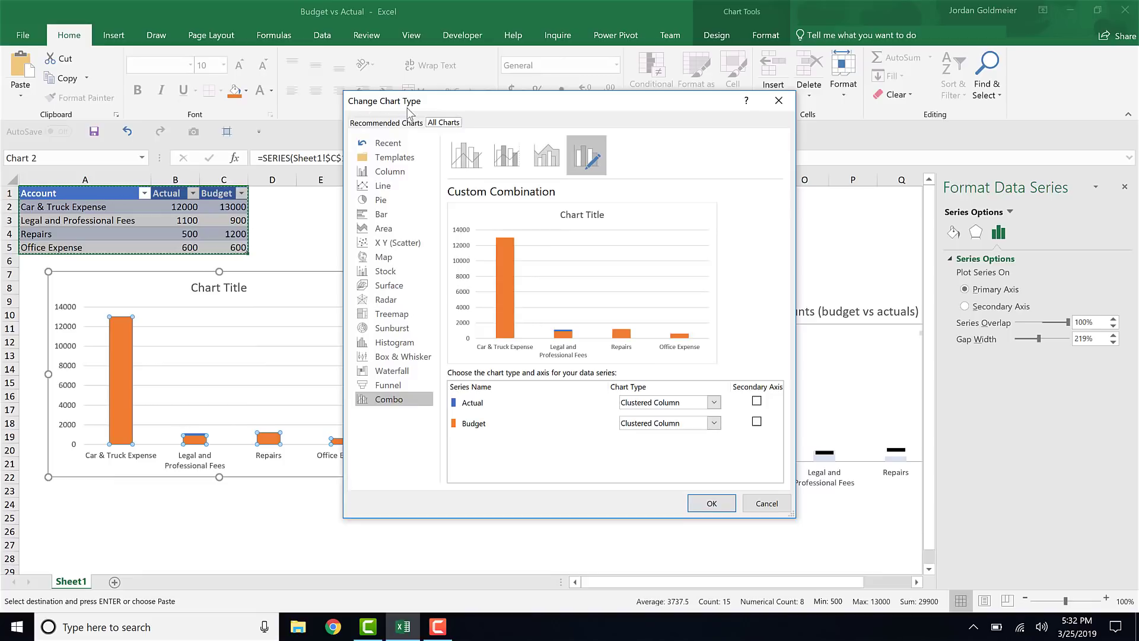
Change the Budget series to a Line in the combo chart settings and confirm
{"action": "left_click", "coordinate": [675, 423]}
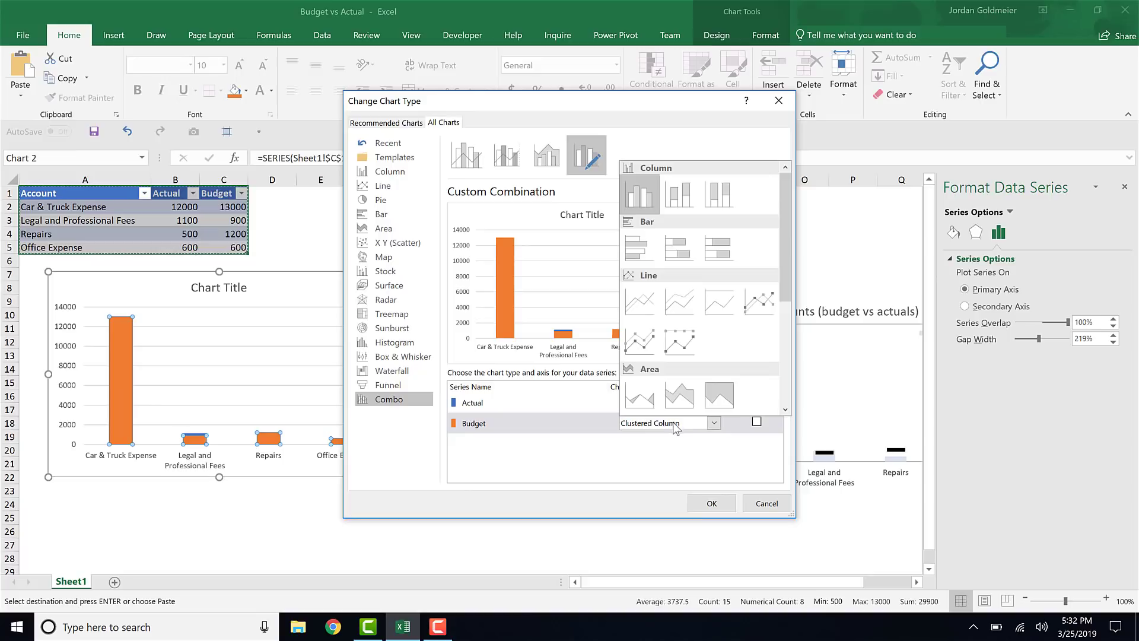
{"action": "left_click", "coordinate": [655, 293]}
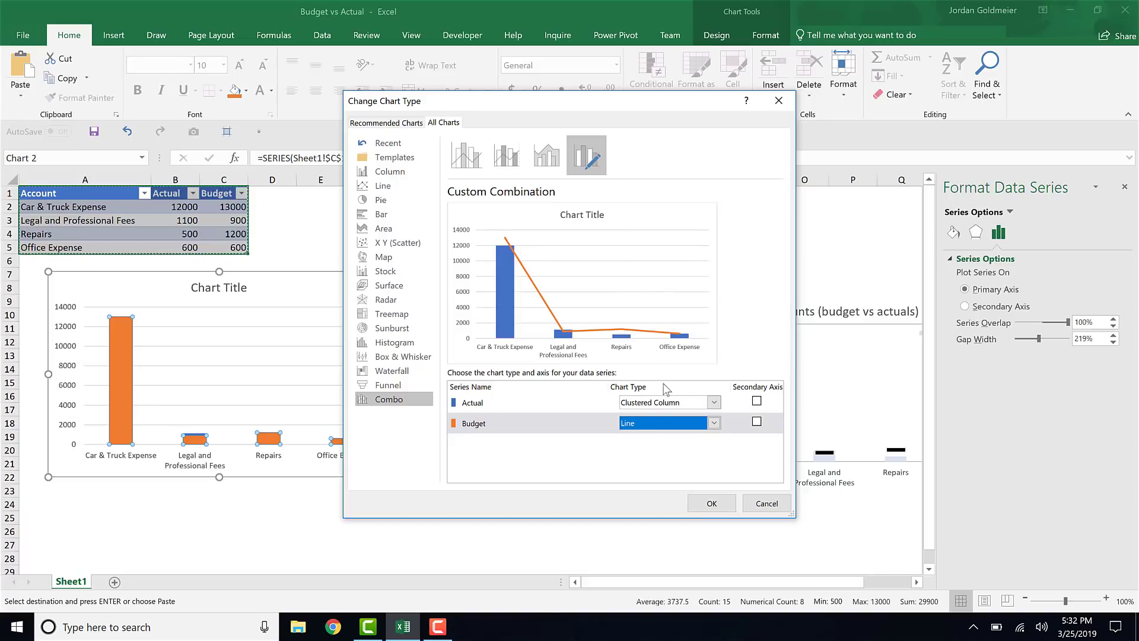
{"action": "left_click", "coordinate": [711, 503]}
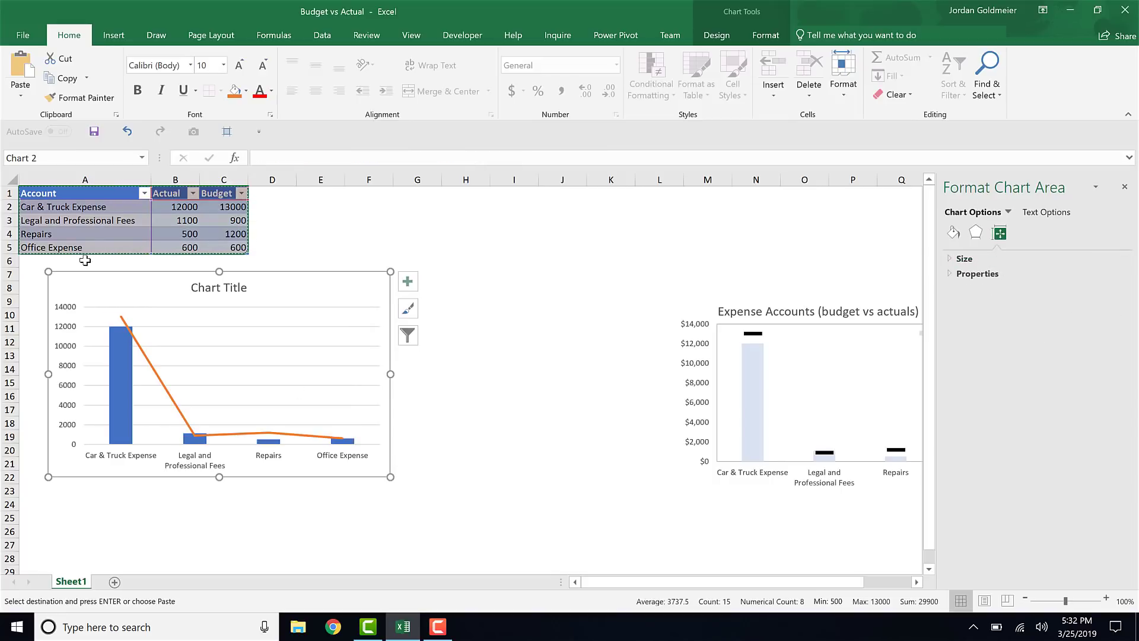
Open the Budget line's Format Data Series marker settings
{"action": "left_click", "coordinate": [125, 322]}
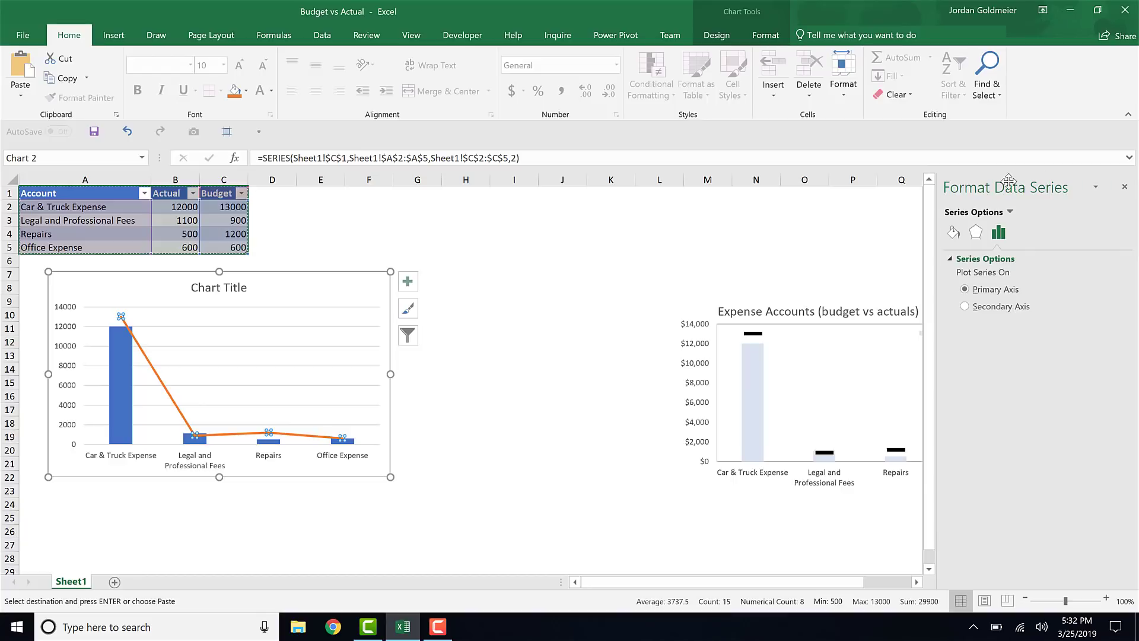
{"action": "right_click", "coordinate": [121, 318]}
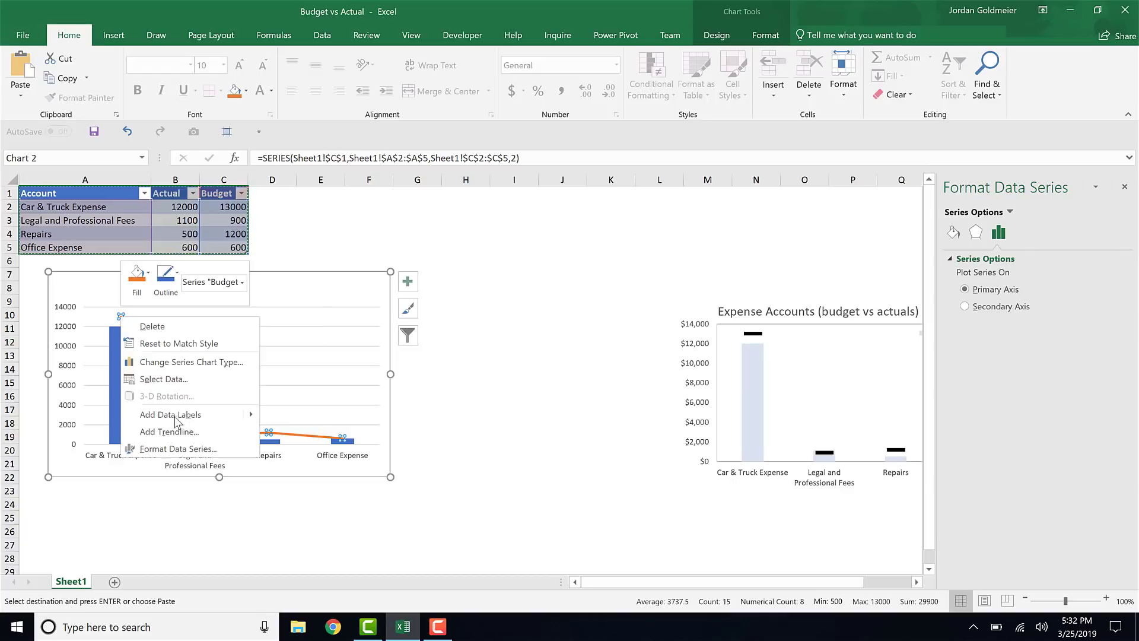
{"action": "left_click", "coordinate": [172, 449]}
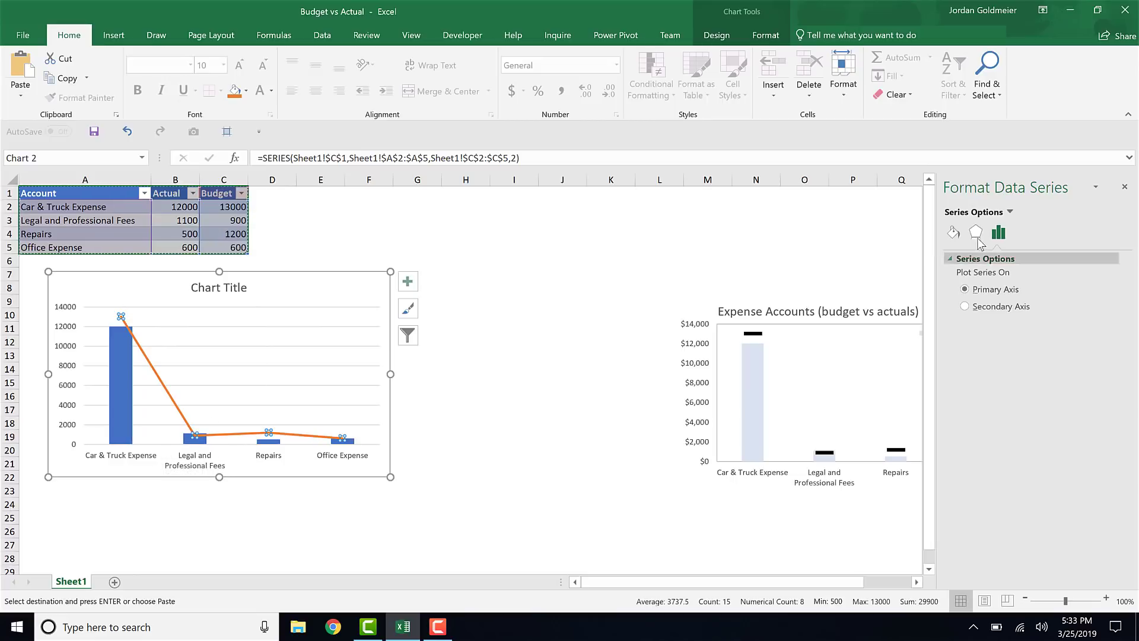
{"action": "left_click", "coordinate": [953, 232]}
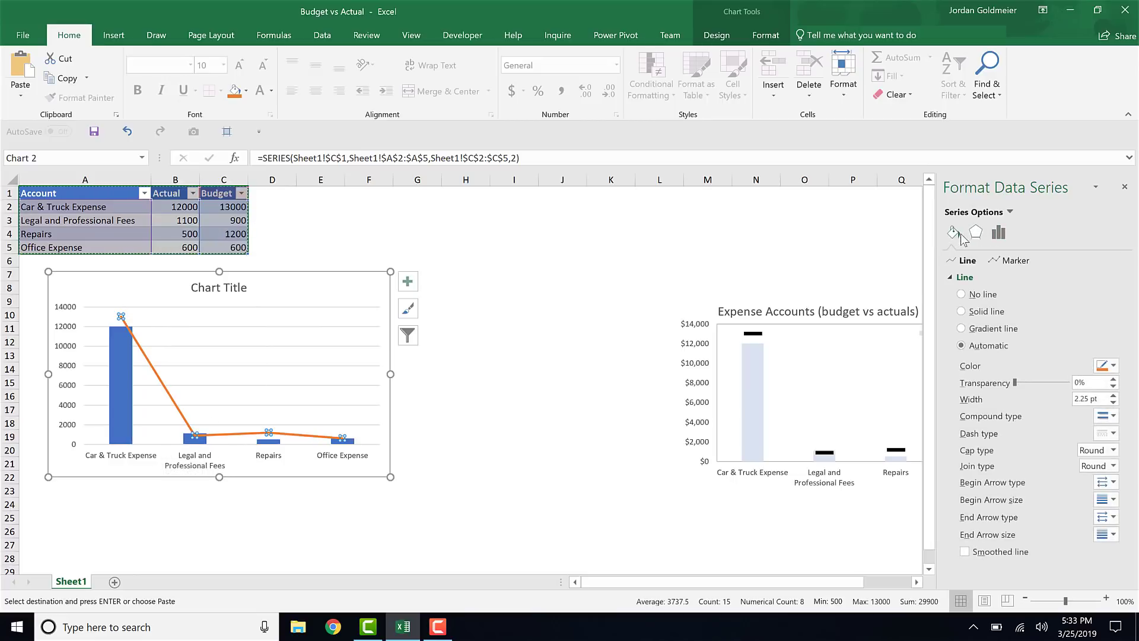
{"action": "left_click", "coordinate": [1010, 264]}
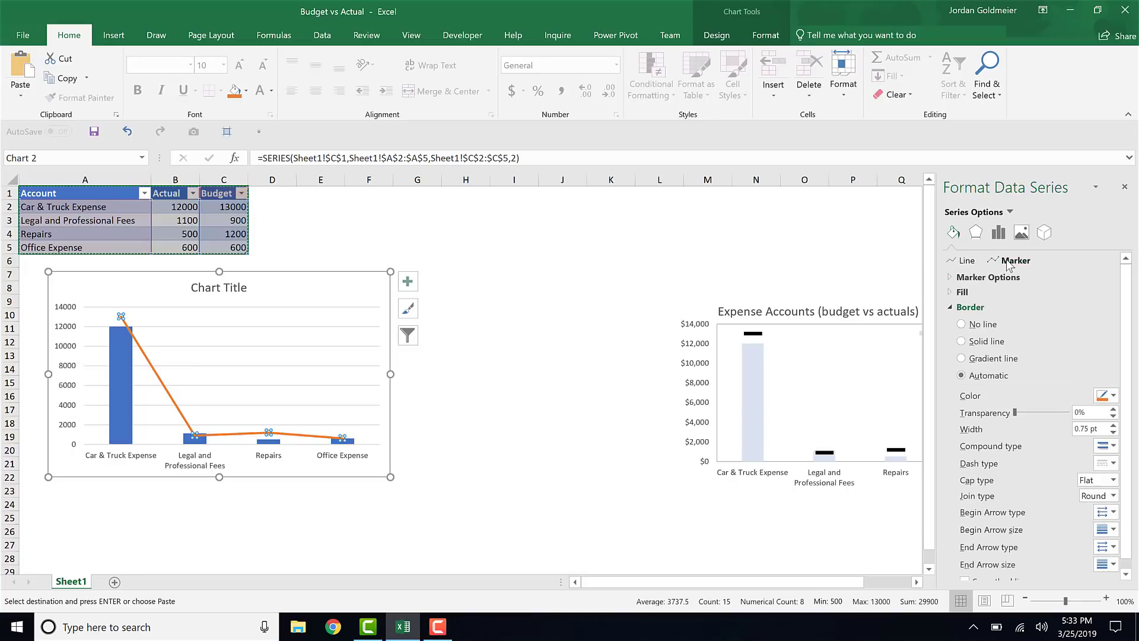
Give Budget built-in dash markers of size 20
{"action": "left_click", "coordinate": [951, 277]}
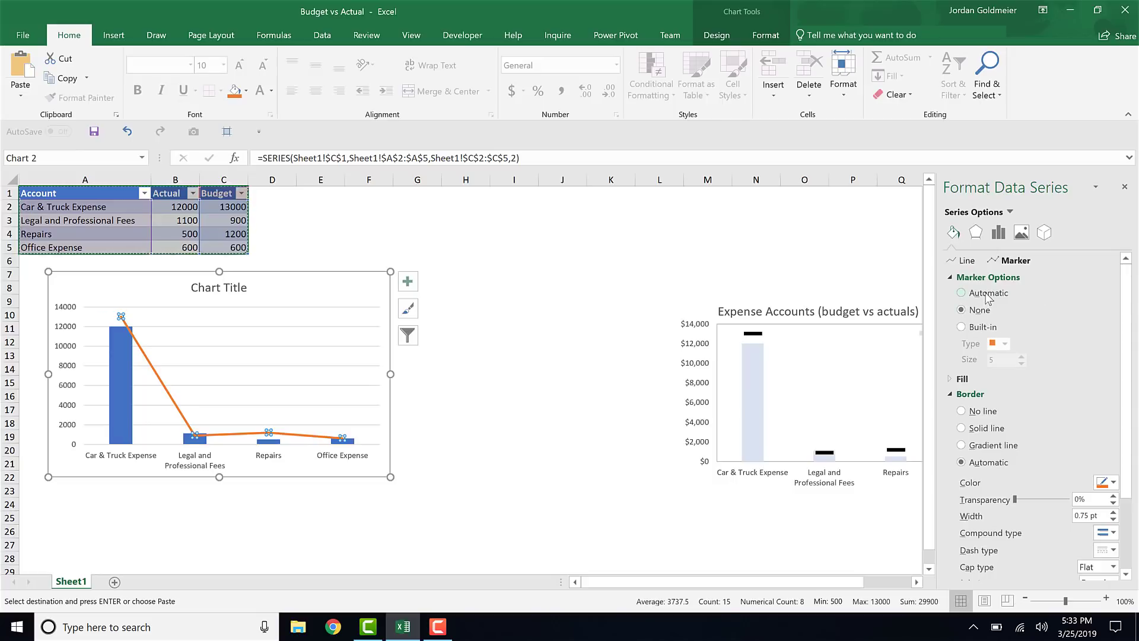
{"action": "left_click", "coordinate": [977, 331]}
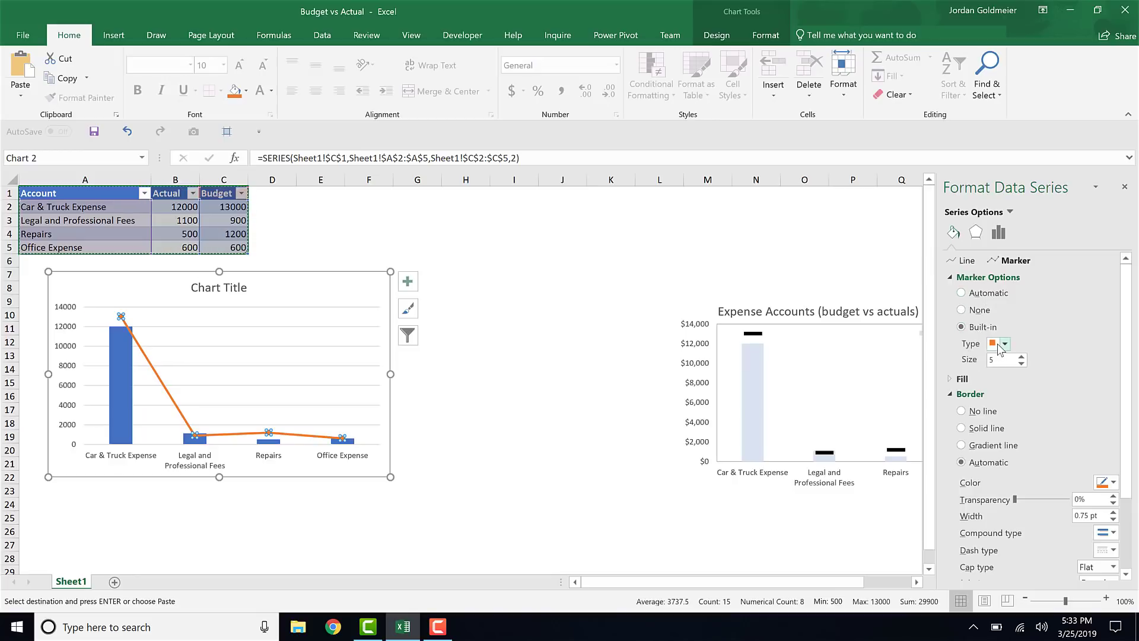
{"action": "left_click", "coordinate": [1004, 344]}
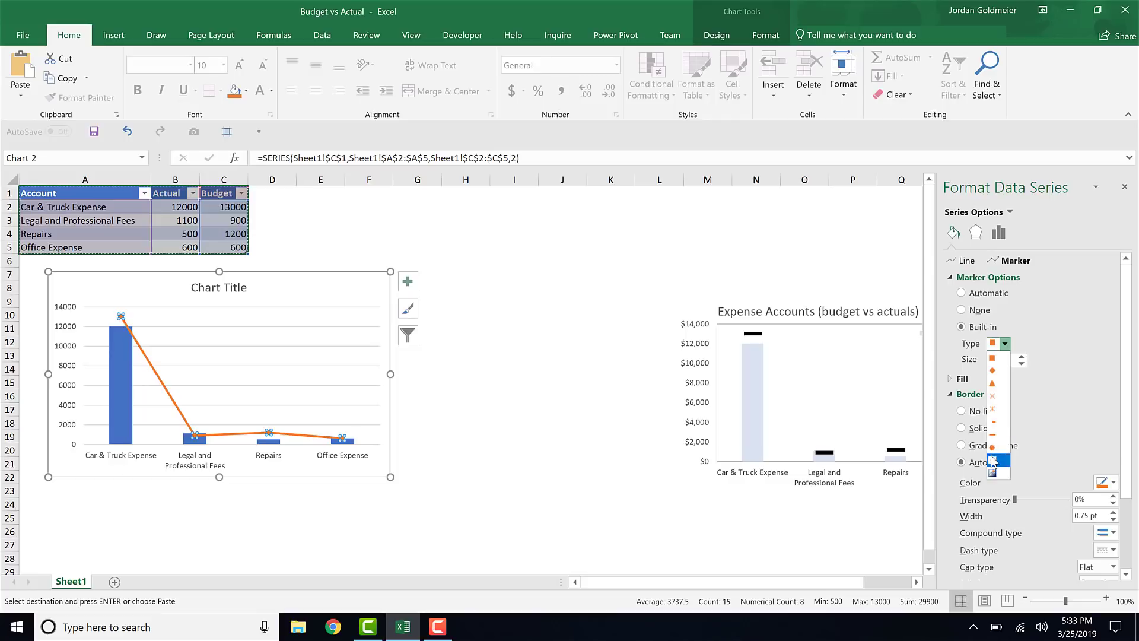
{"action": "left_click", "coordinate": [1005, 433]}
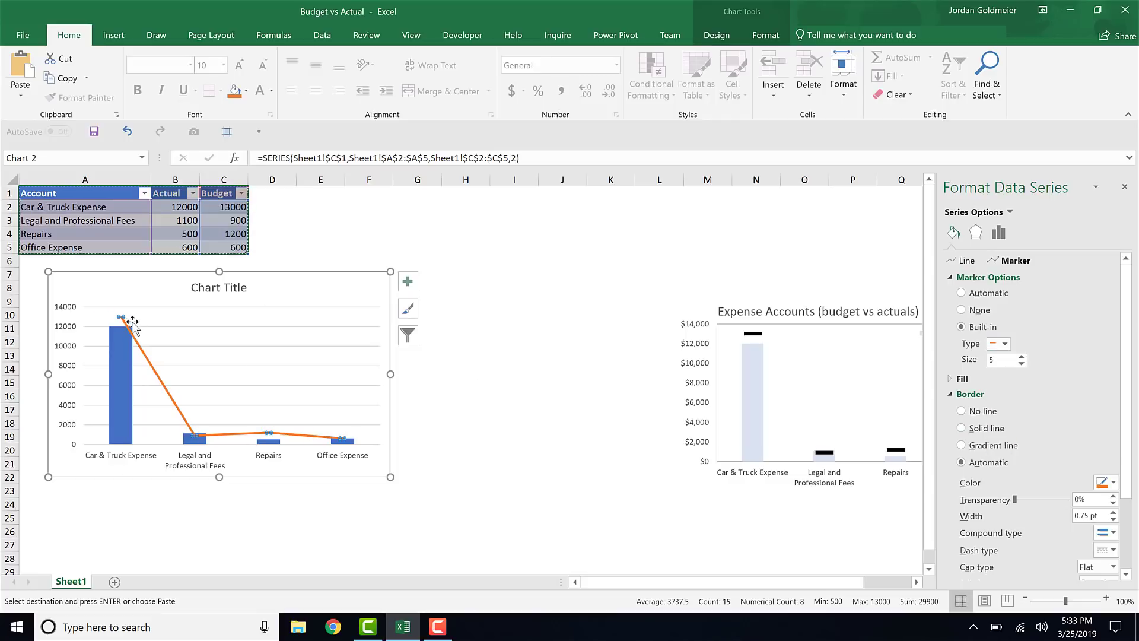
{"action": "left_click_drag", "start_coordinate": [999, 360], "coordinate": [968, 364]}
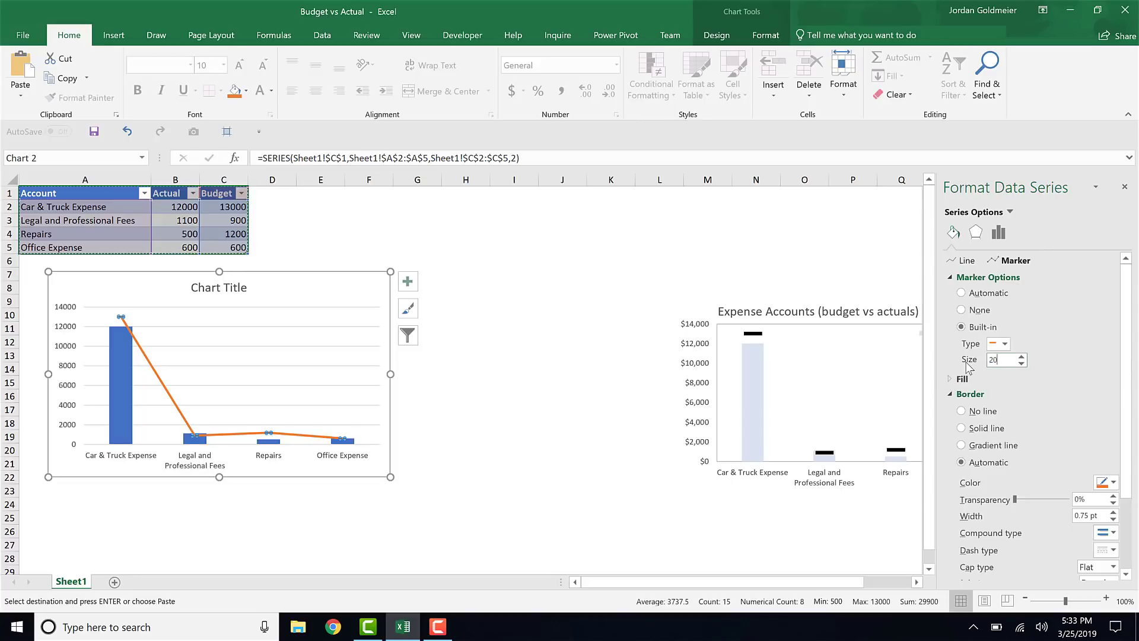
{"action": "type", "text": "20"}
{"action": "key", "text": "Return"}
{"action": "mouse_move", "coordinate": [158, 379]}
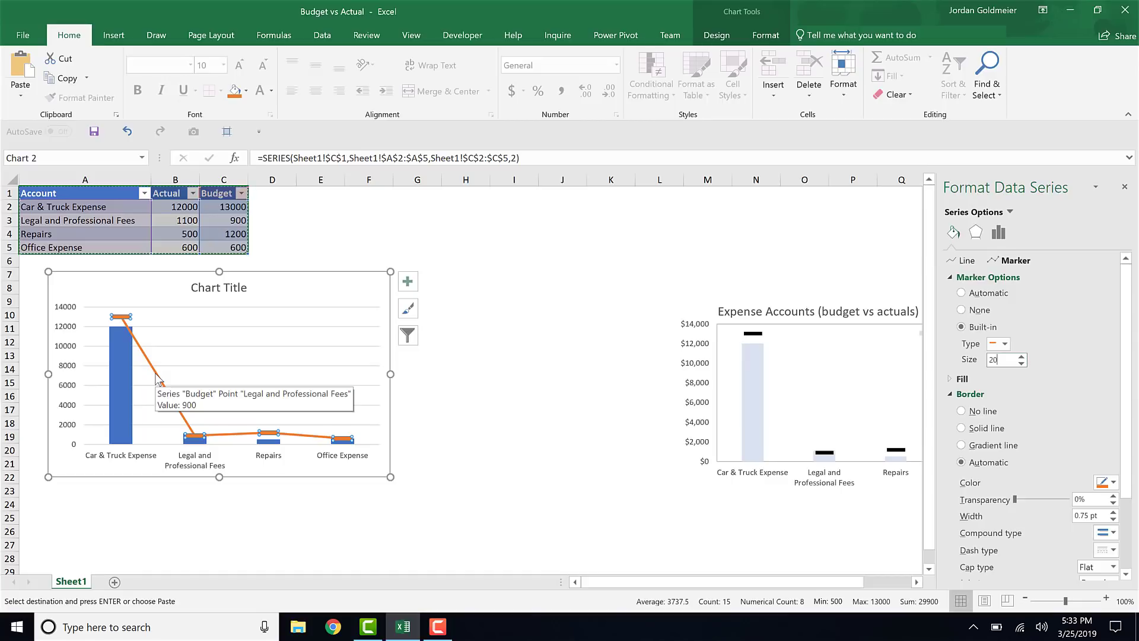
Set the Budget series' Shape Outline to No Outline, leaving only dash markers
{"action": "left_click", "coordinate": [515, 393]}
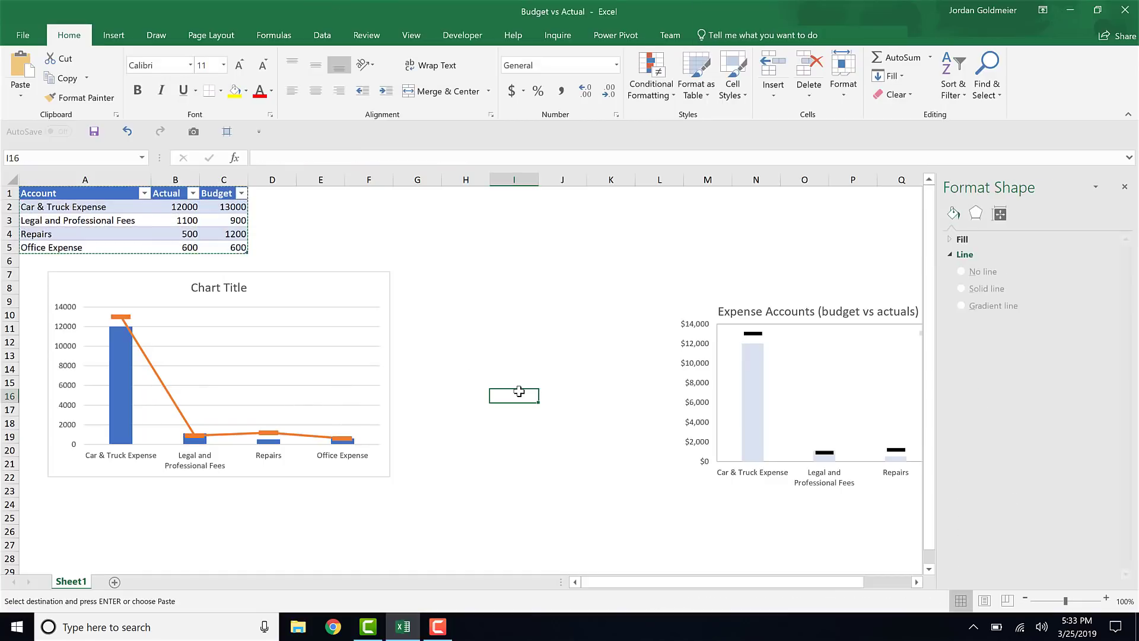
{"action": "left_click", "coordinate": [147, 363]}
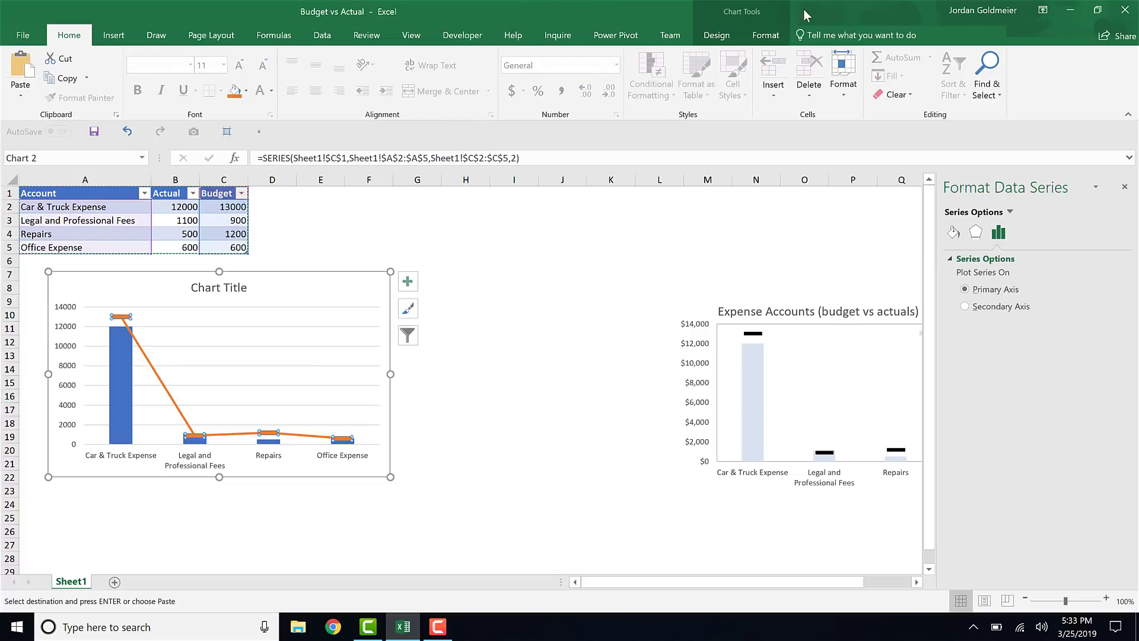
{"action": "left_click", "coordinate": [762, 36]}
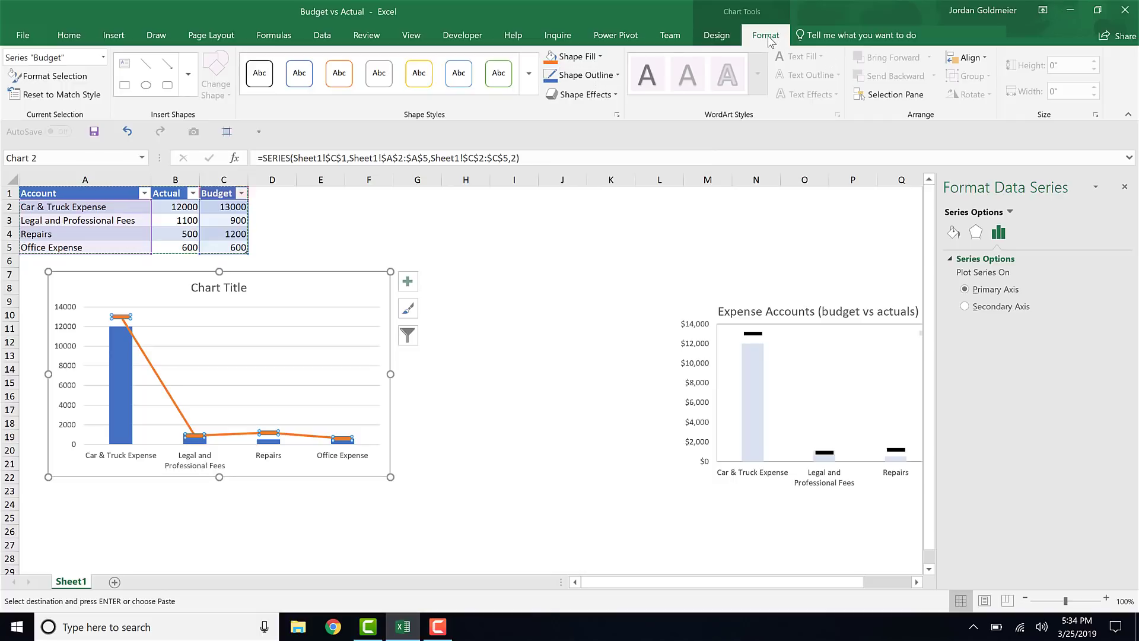
{"action": "left_click", "coordinate": [568, 79]}
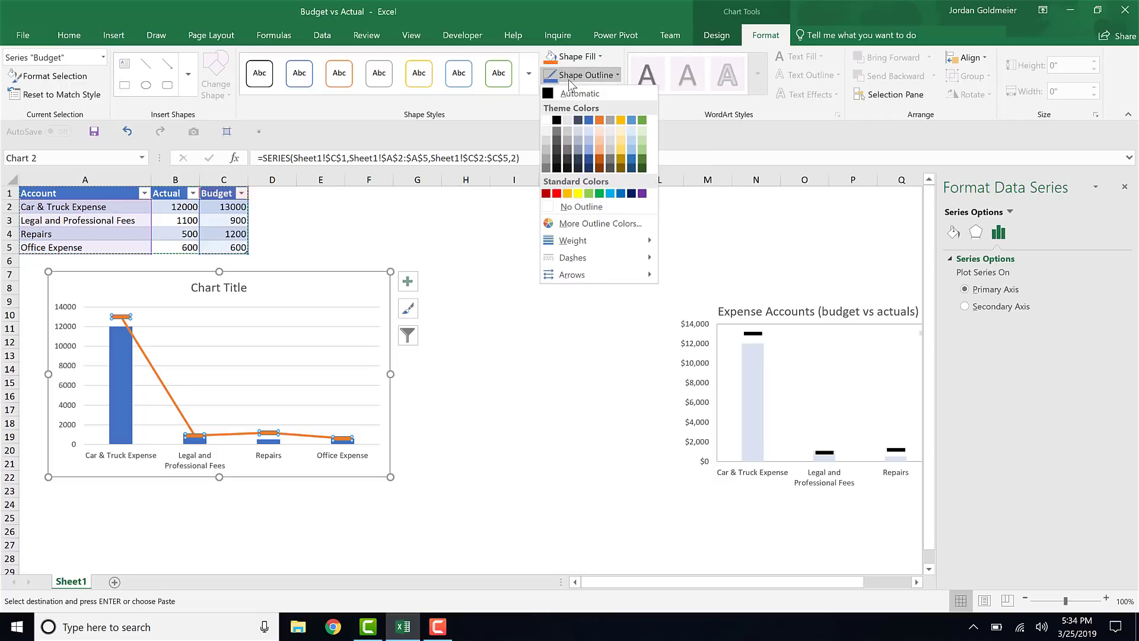
{"action": "left_click", "coordinate": [580, 207]}
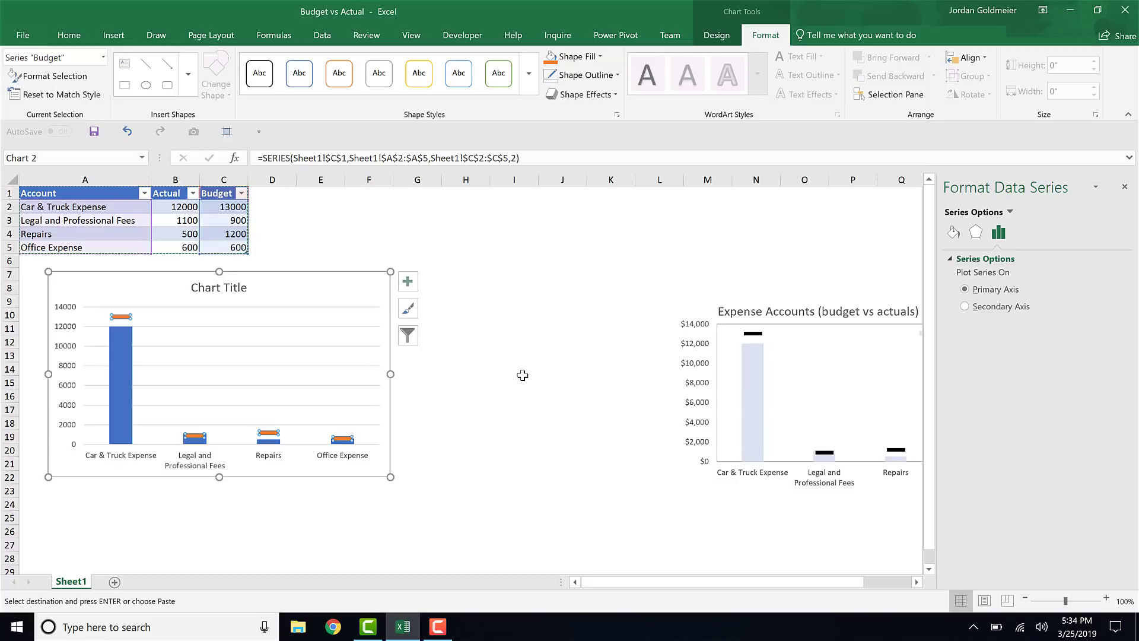
Delete the chart's horizontal major gridlines
{"action": "left_click", "coordinate": [265, 366]}
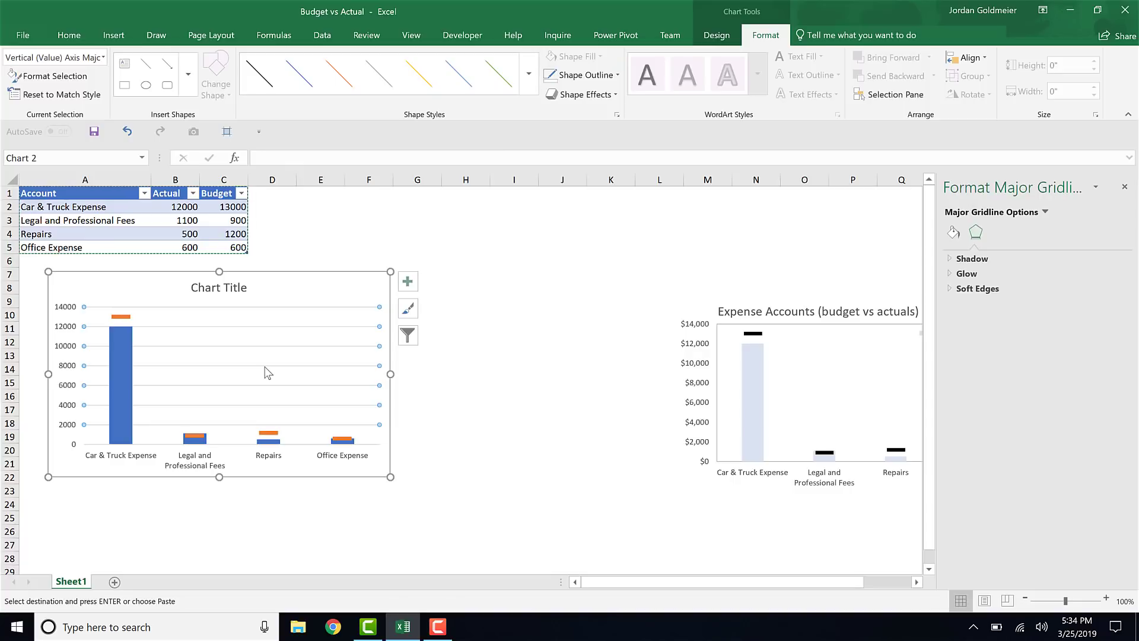
{"action": "key", "text": "Delete"}
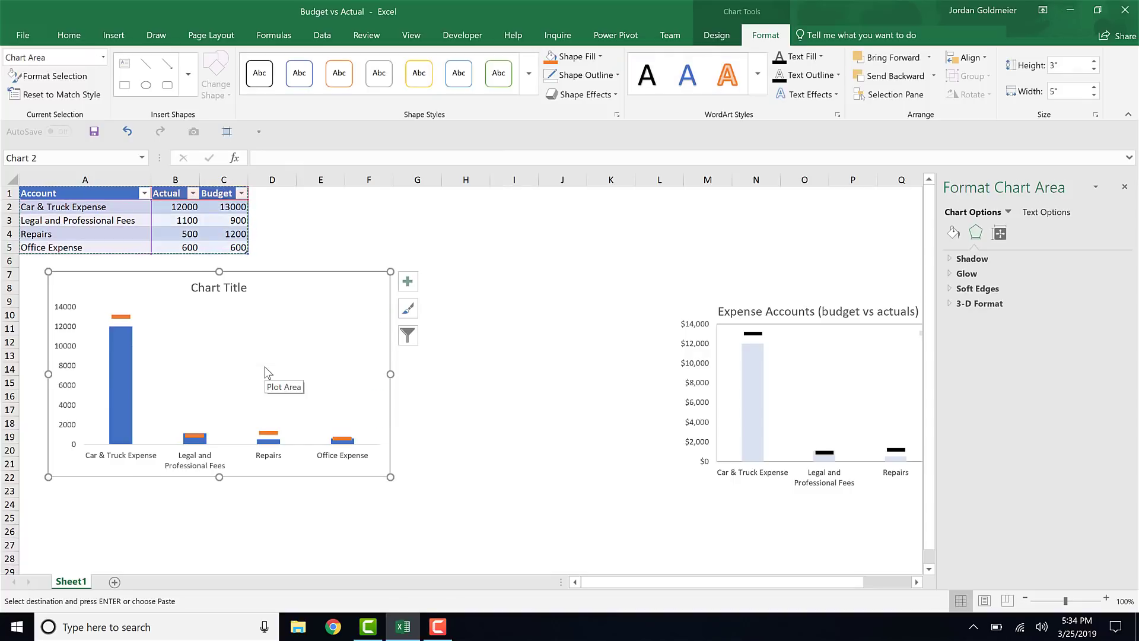
{"action": "left_click", "coordinate": [265, 370]}
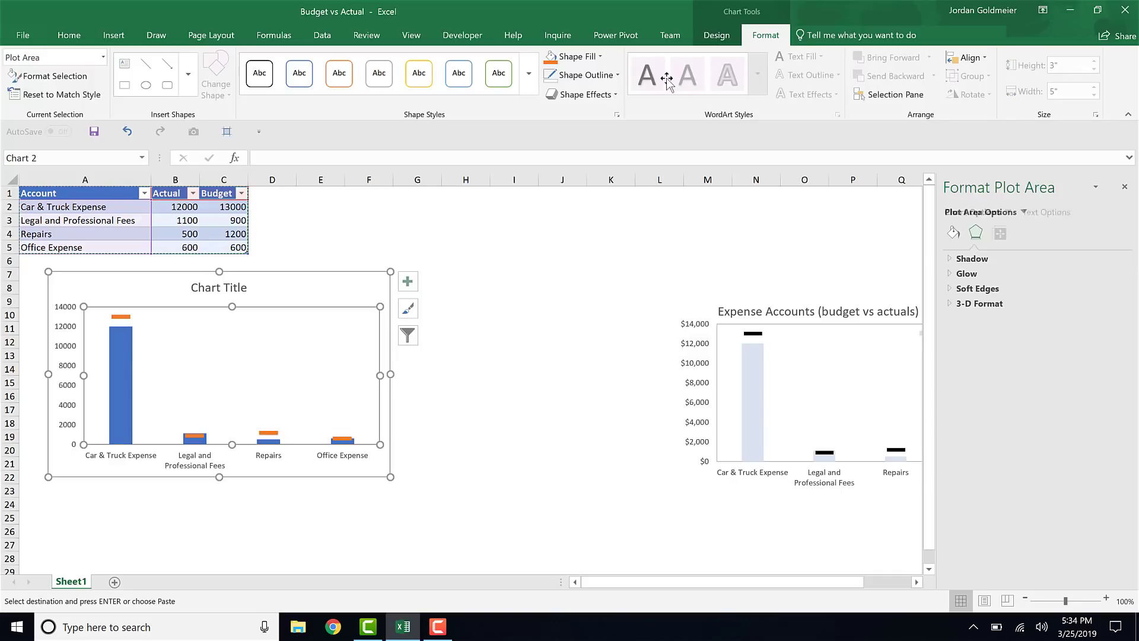
{"action": "left_click", "coordinate": [593, 81]}
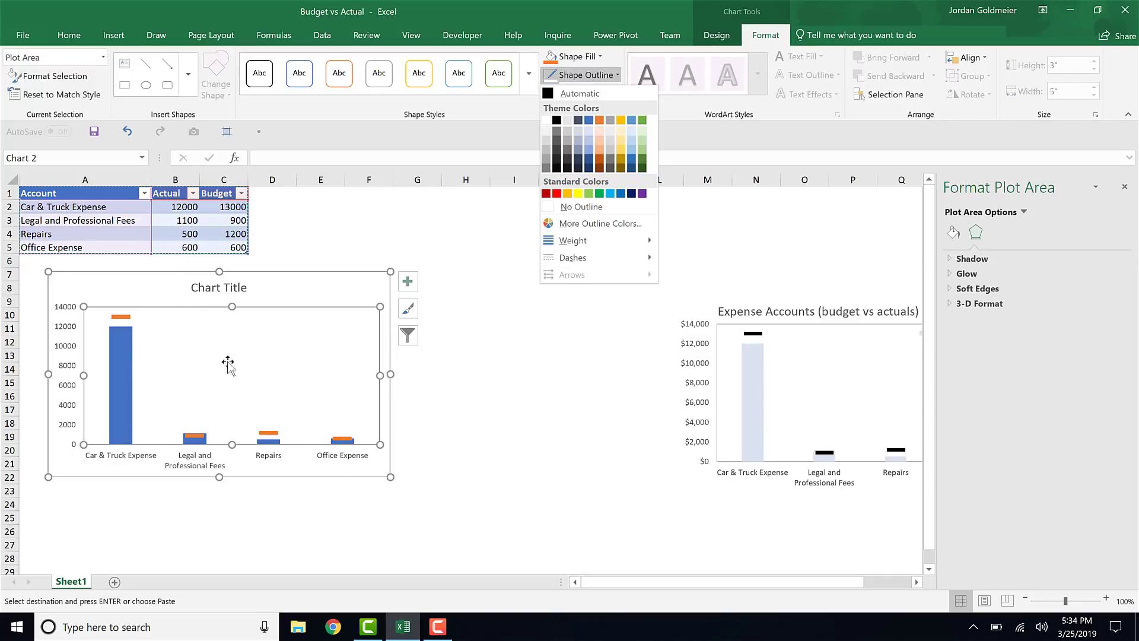
{"action": "left_click", "coordinate": [544, 141]}
{"action": "left_click", "coordinate": [470, 374]}
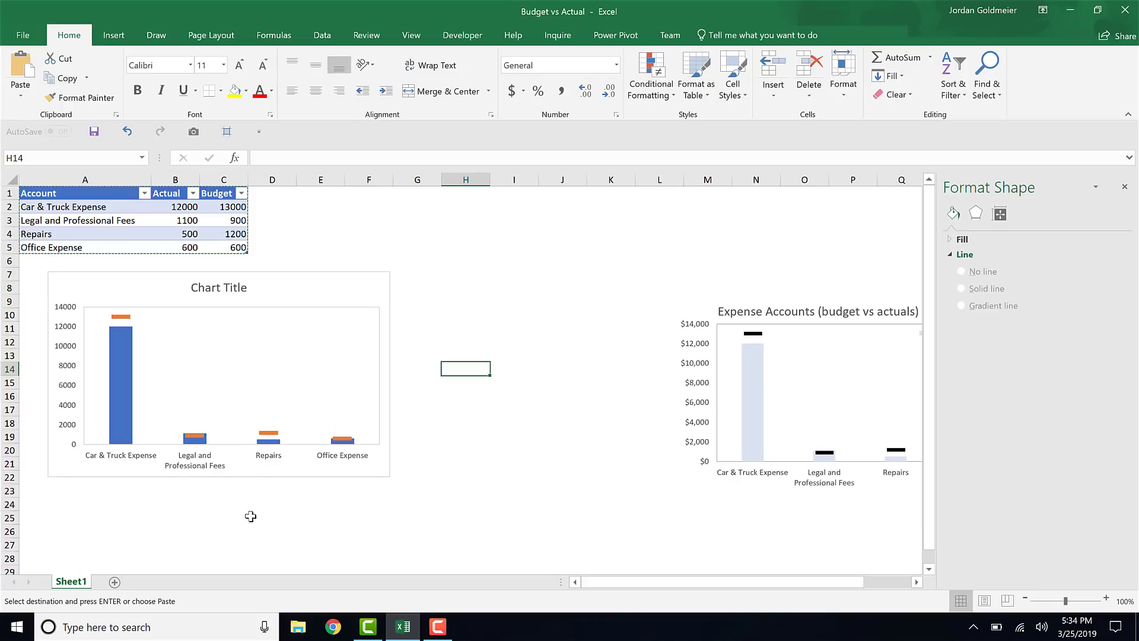
Remove the chart area's border with Shape Outline set to No Outline
{"action": "left_click", "coordinate": [110, 273]}
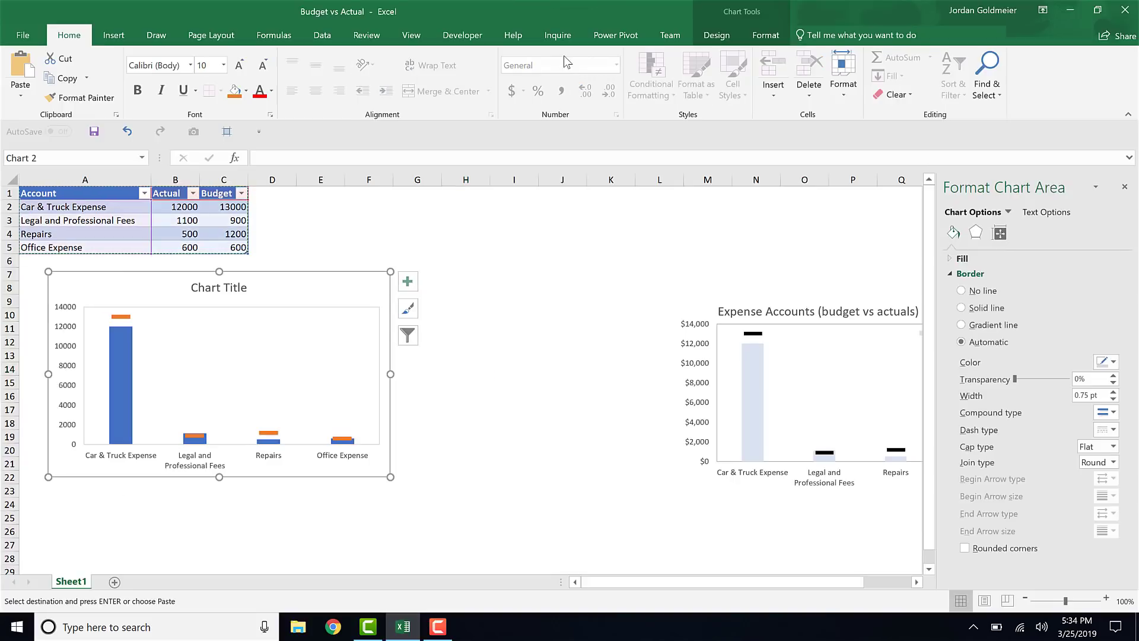
{"action": "left_click", "coordinate": [765, 37]}
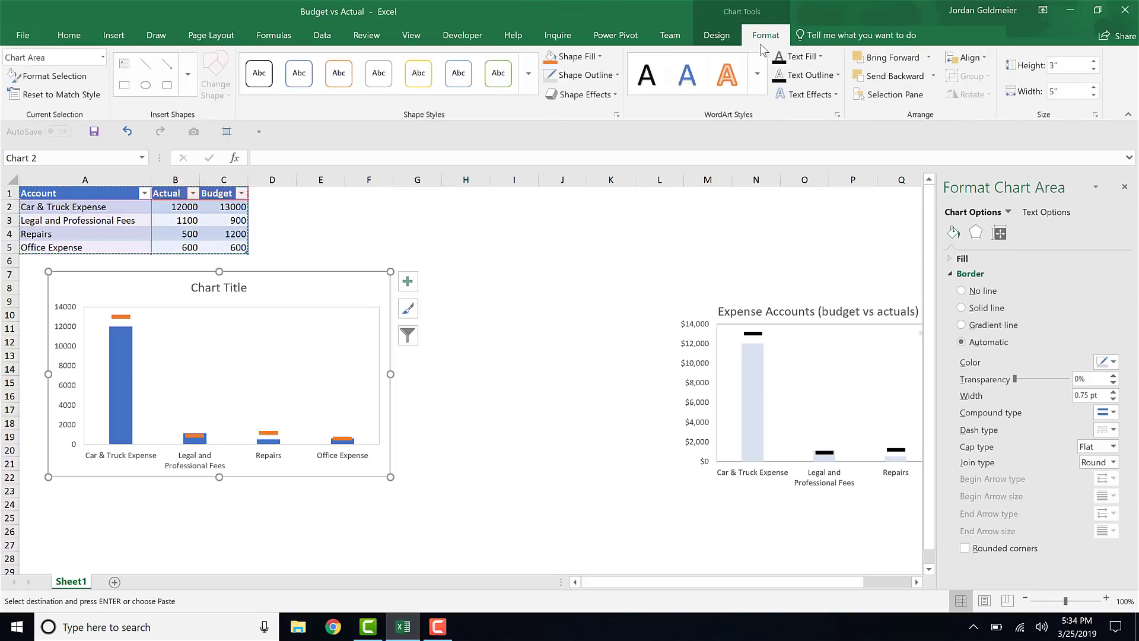
{"action": "left_click", "coordinate": [589, 75]}
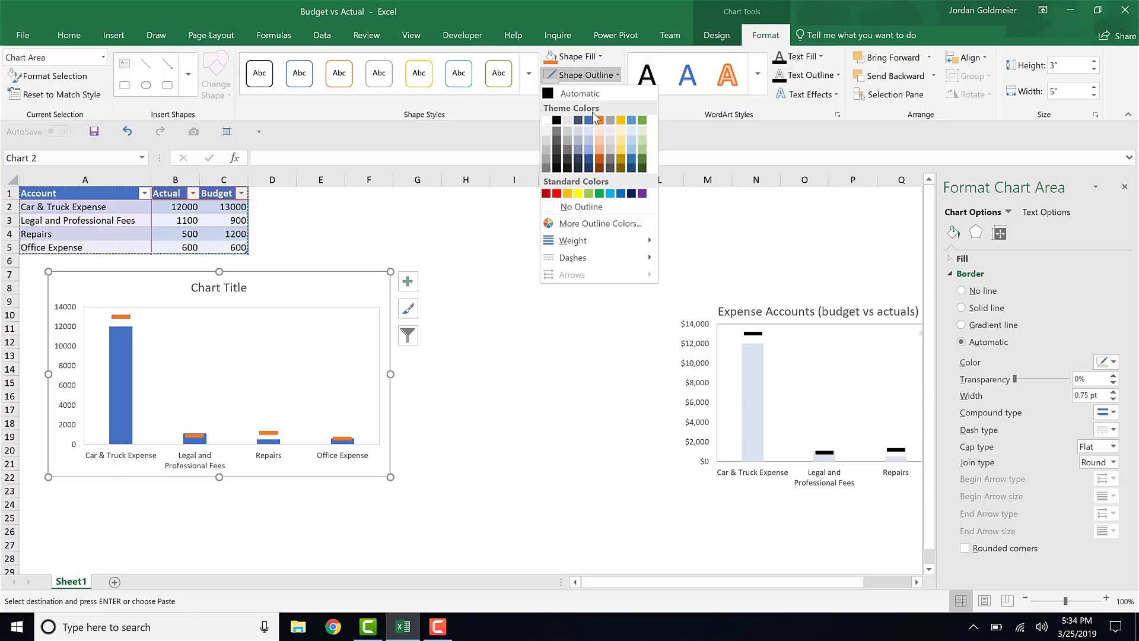
{"action": "left_click", "coordinate": [582, 207]}
{"action": "left_click", "coordinate": [549, 368]}
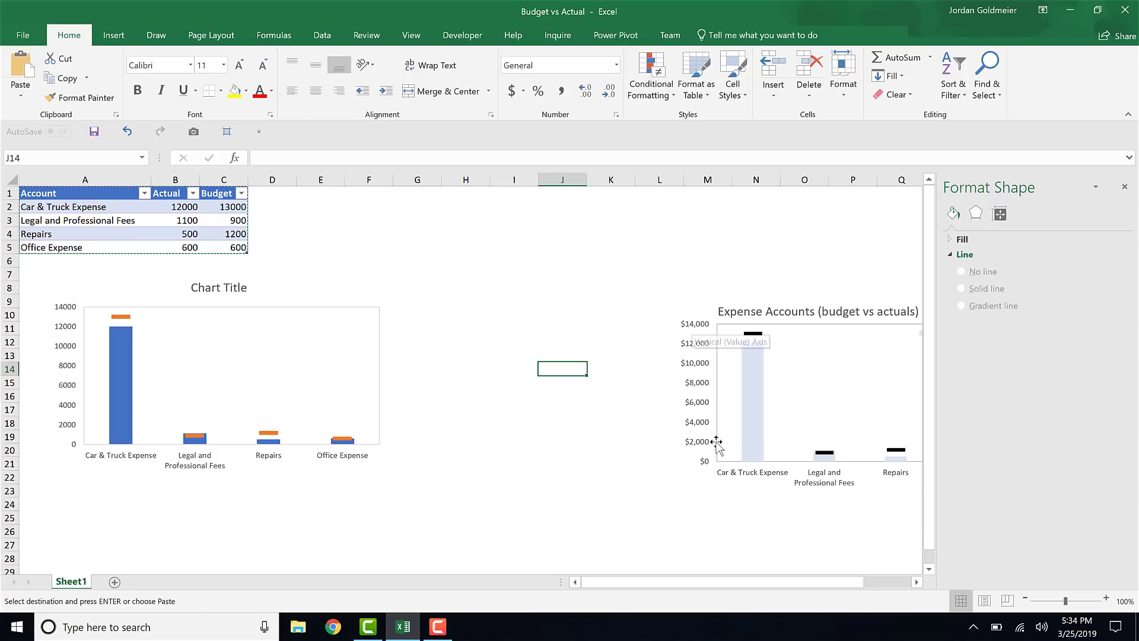
Open the Format Axis number settings for the left chart's vertical axis
{"action": "left_click", "coordinate": [66, 308]}
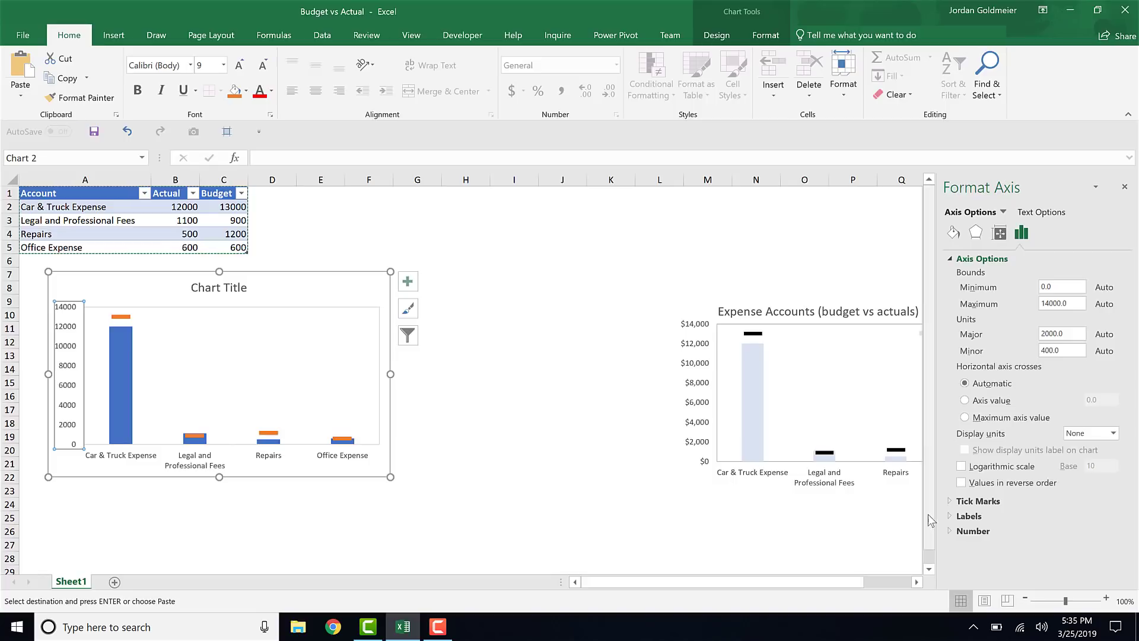
{"action": "left_click", "coordinate": [949, 530]}
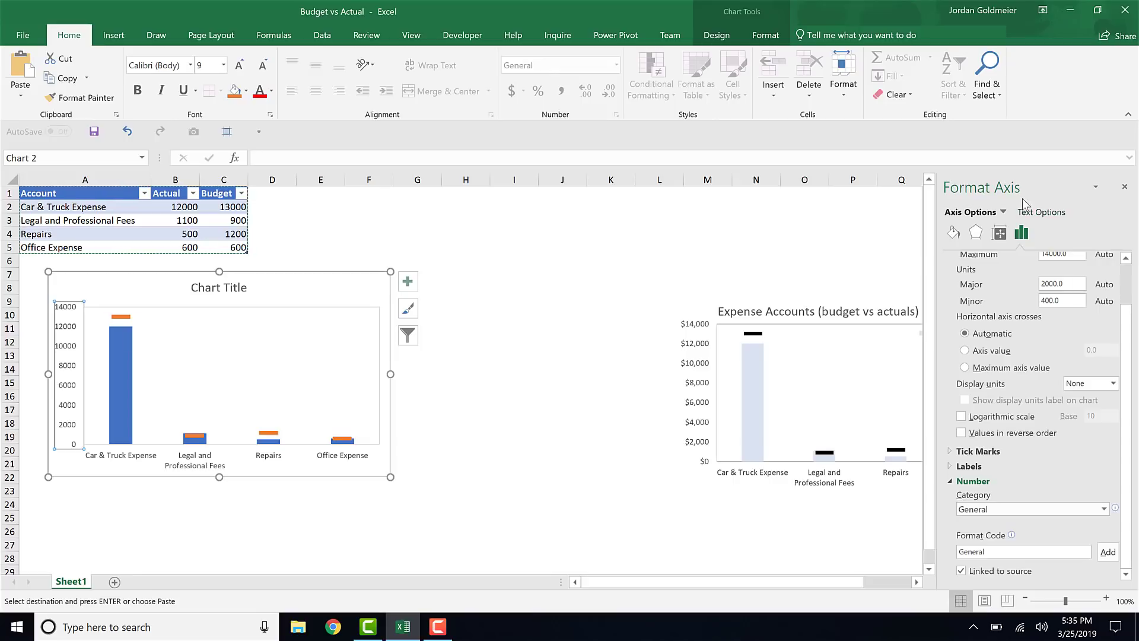
{"action": "right_click", "coordinate": [67, 333]}
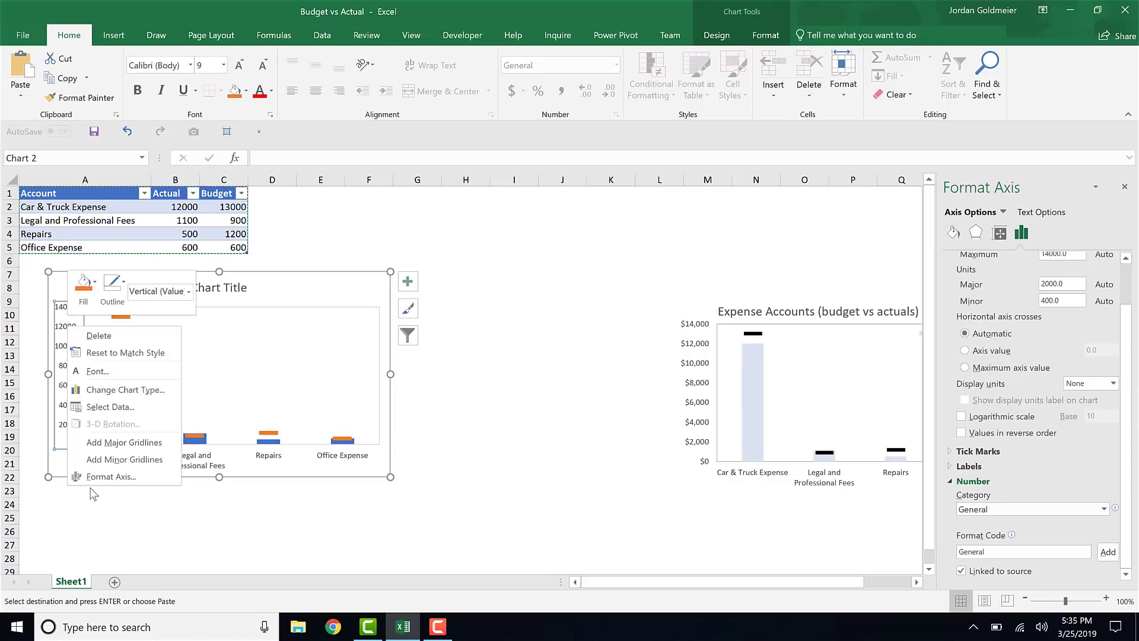
{"action": "left_click", "coordinate": [88, 475]}
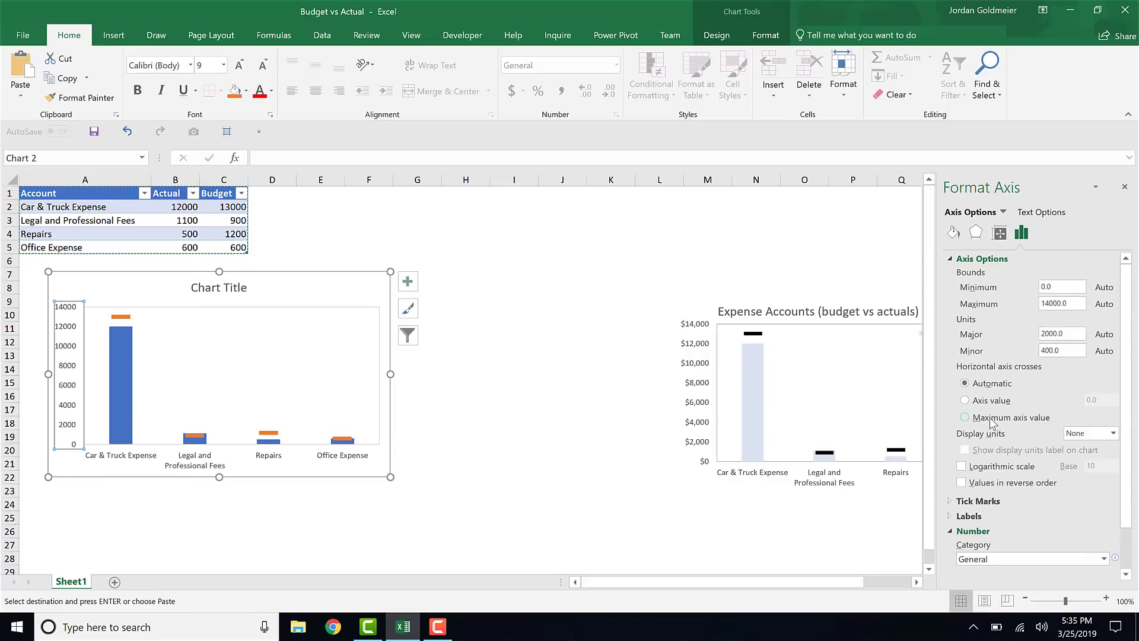
{"action": "scroll", "coordinate": [989, 417], "scroll_direction": "down", "scroll_amount": 2}
{"action": "scroll", "coordinate": [989, 380], "scroll_direction": "up", "scroll_amount": 2}
{"action": "scroll", "coordinate": [984, 463], "scroll_direction": "down", "scroll_amount": 2}
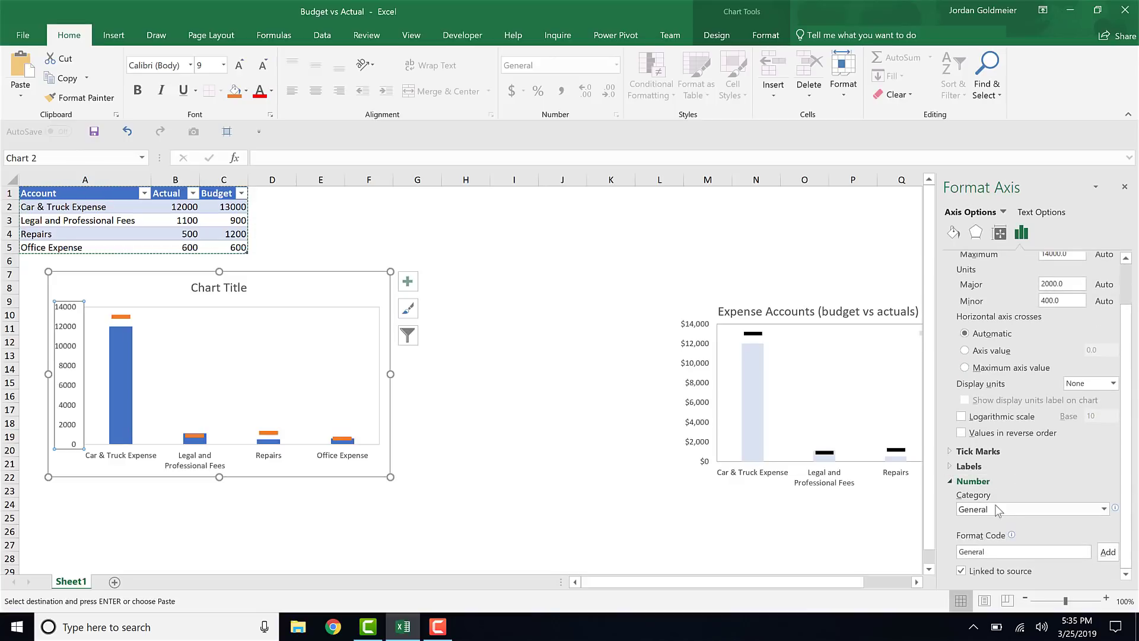
Format the vertical axis as Currency with 0 decimal places
{"action": "left_click", "coordinate": [978, 511]}
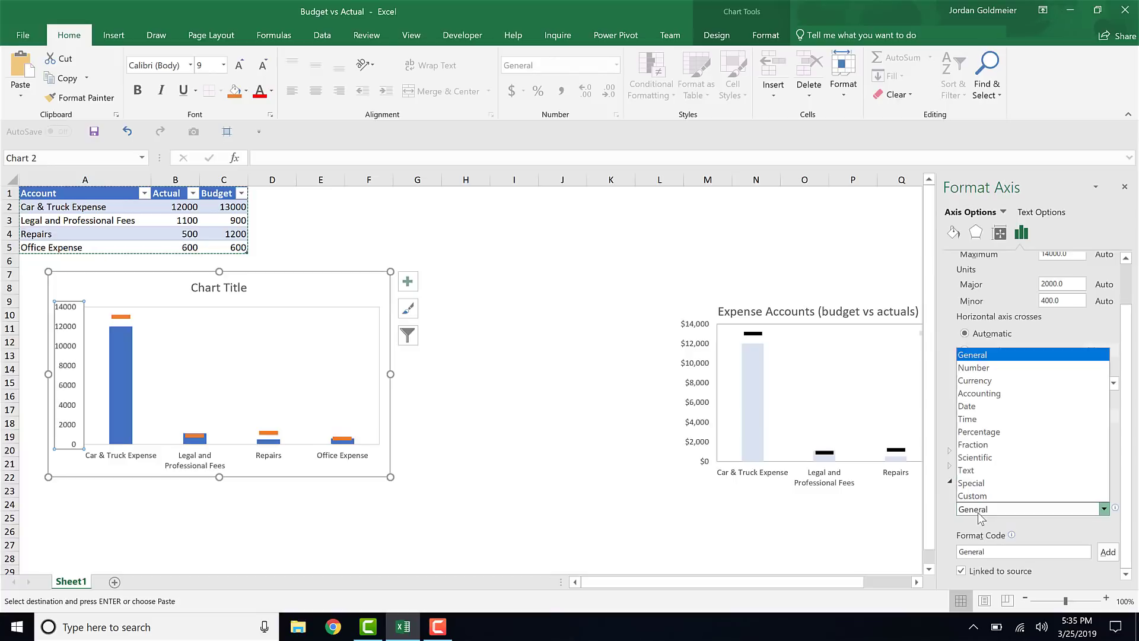
{"action": "left_click", "coordinate": [1014, 383]}
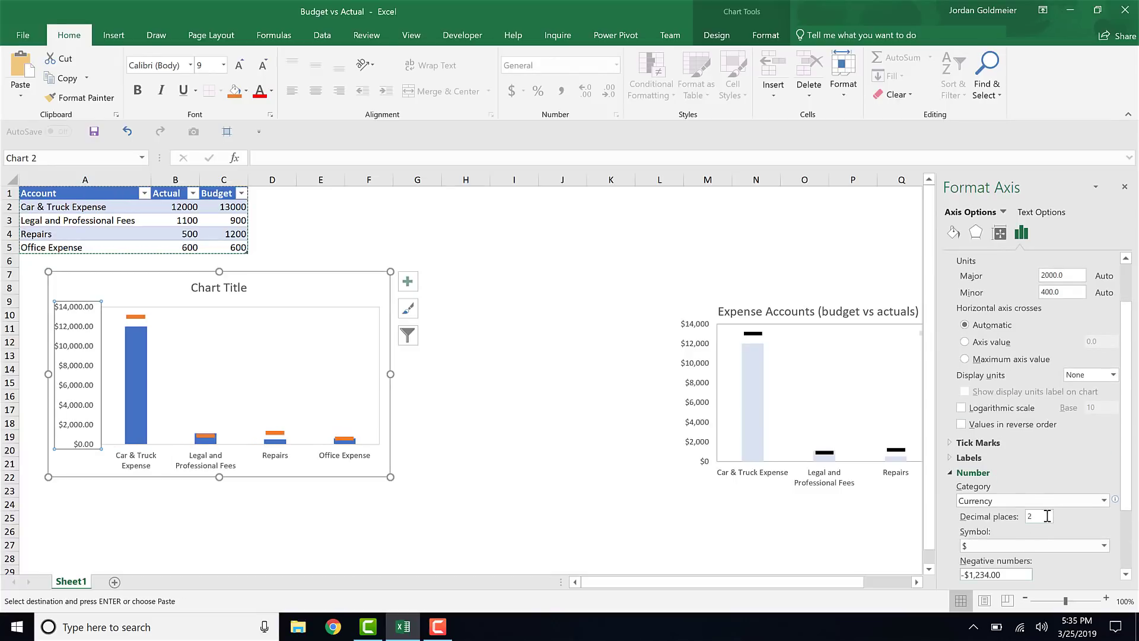
{"action": "double_click", "coordinate": [1047, 515]}
{"action": "type", "text": "0"}
{"action": "key", "text": "Return"}
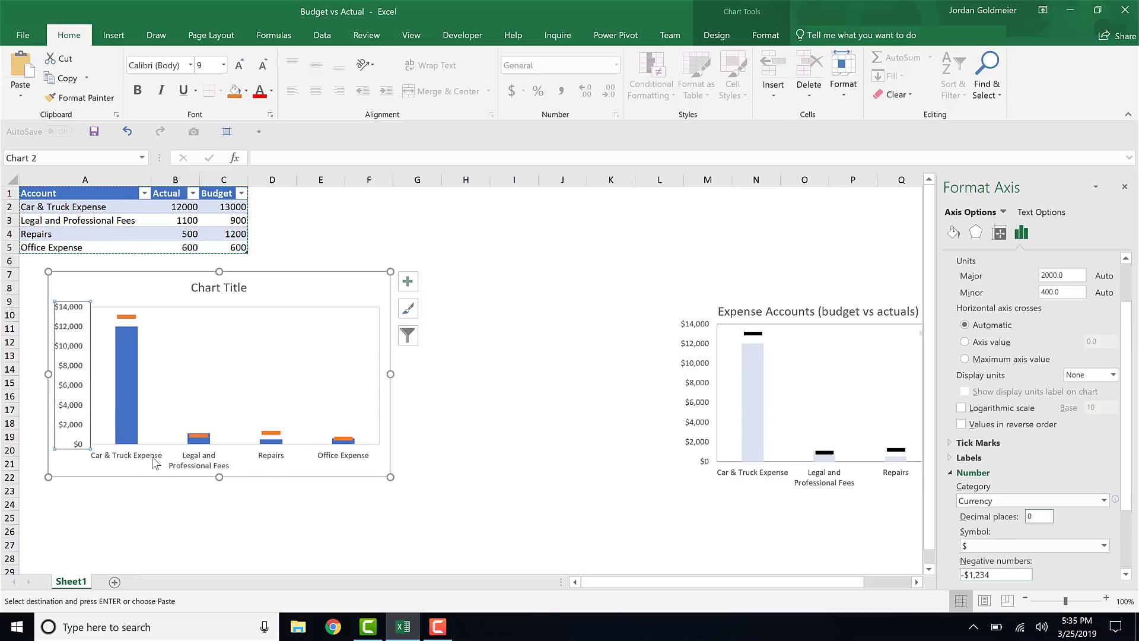
Add a Top legend for Actual and Budget and drag it toward the chart's upper right
{"action": "left_click", "coordinate": [230, 289]}
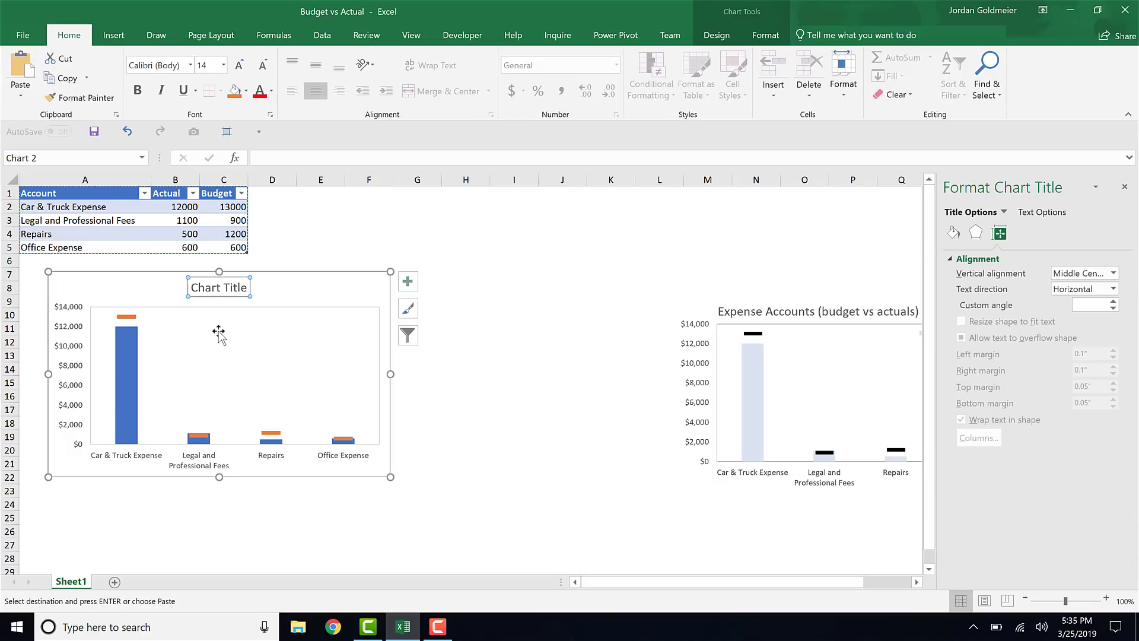
{"action": "left_click", "coordinate": [121, 293]}
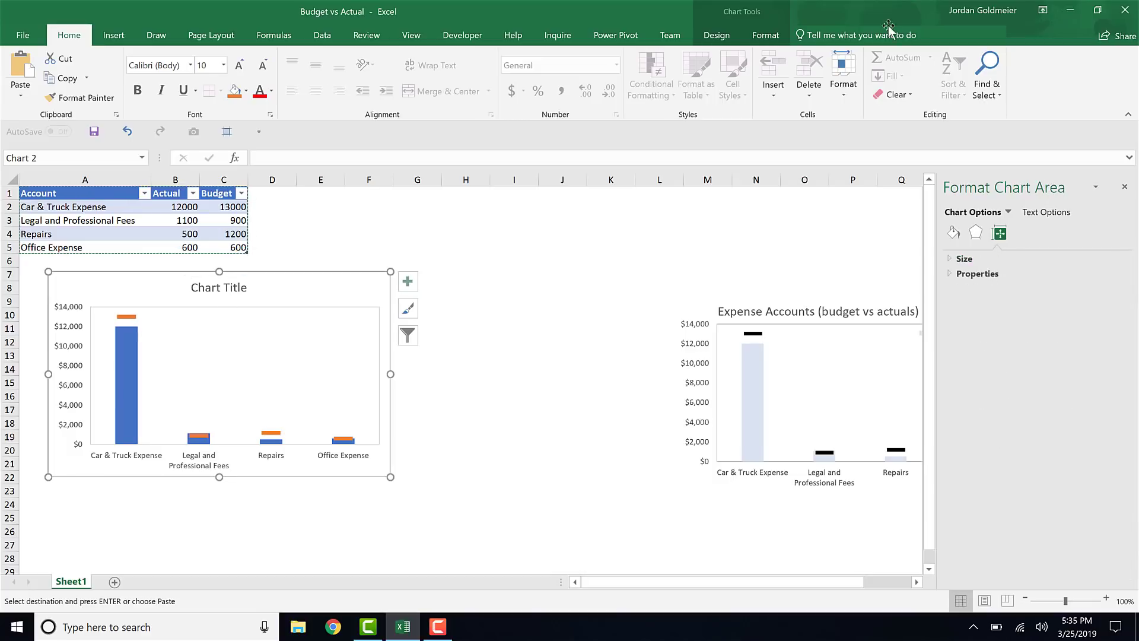
{"action": "left_click", "coordinate": [706, 38]}
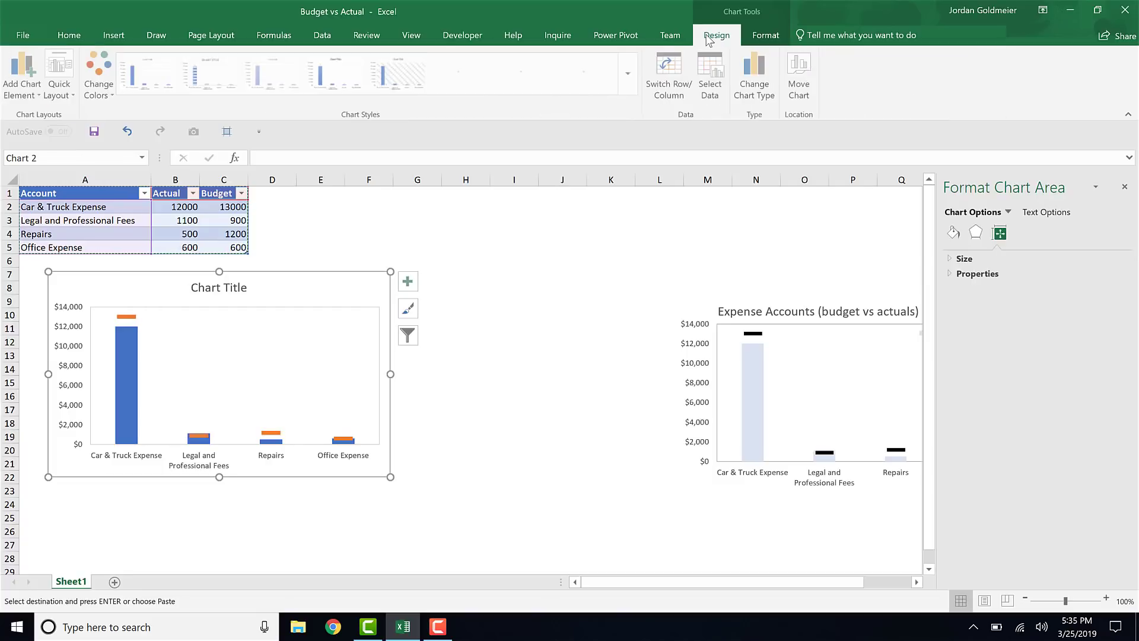
{"action": "left_click", "coordinate": [14, 90]}
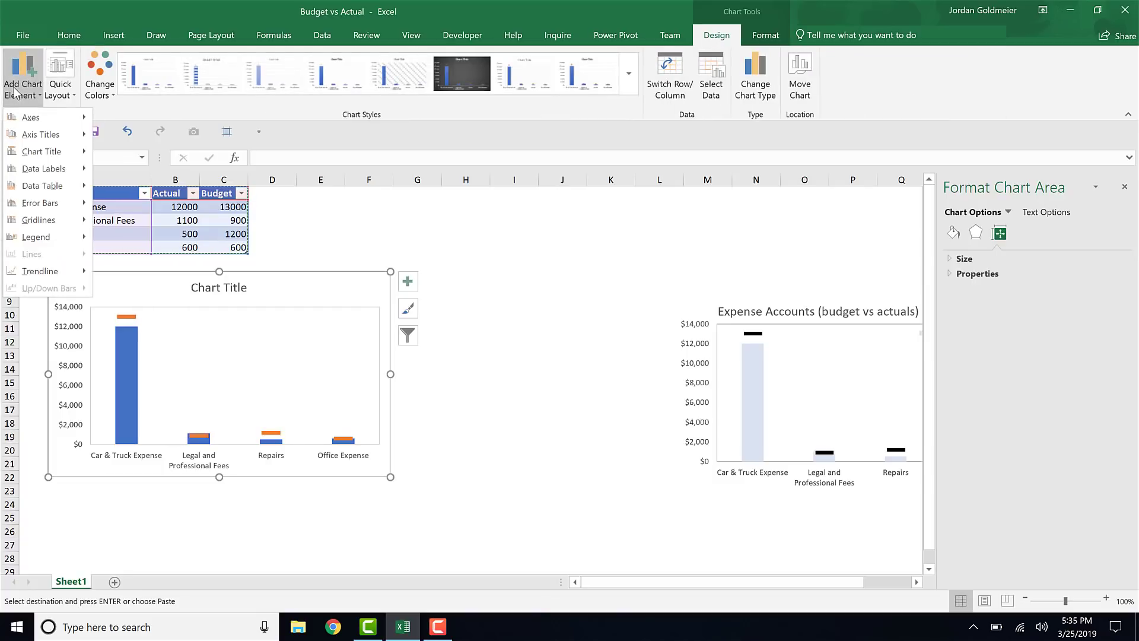
{"action": "mouse_move", "coordinate": [55, 205]}
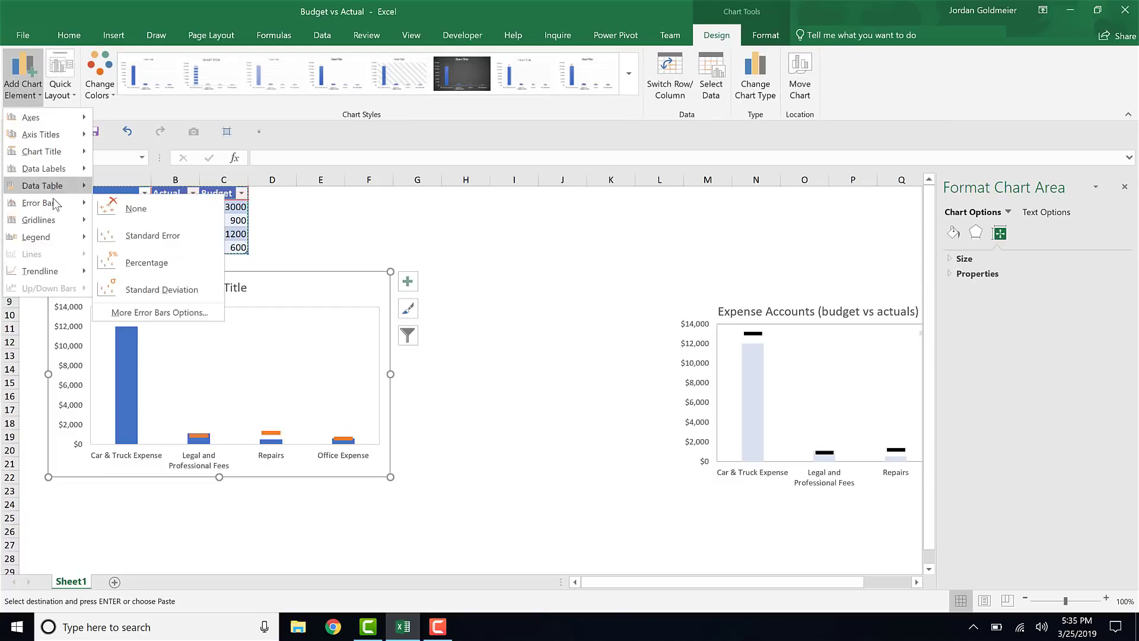
{"action": "mouse_move", "coordinate": [47, 237]}
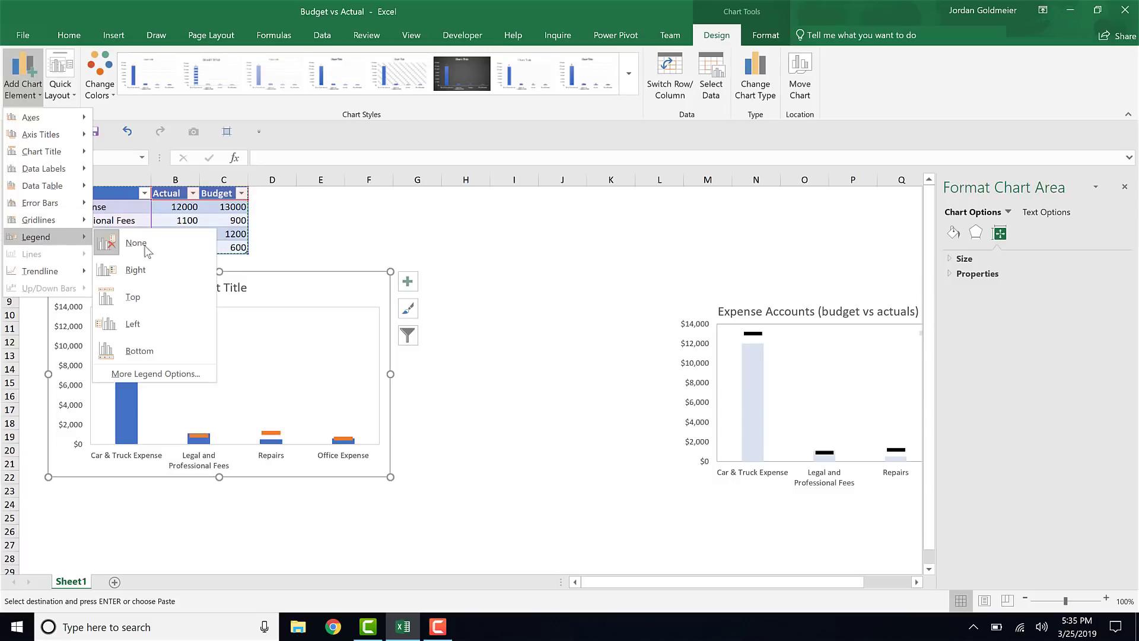
{"action": "left_click", "coordinate": [166, 296]}
{"action": "left_click", "coordinate": [237, 320]}
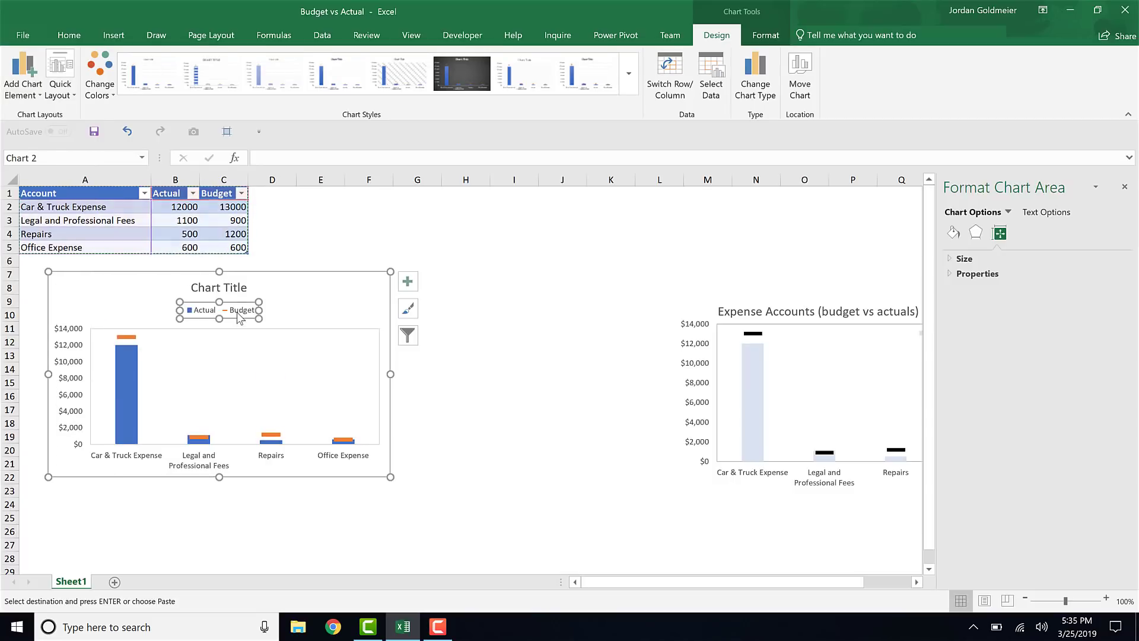
{"action": "left_click_drag", "start_coordinate": [236, 320], "coordinate": [357, 302]}
Move the chart title to the upper left and retitle it 'Expense Acounts'
{"action": "left_click", "coordinate": [225, 288]}
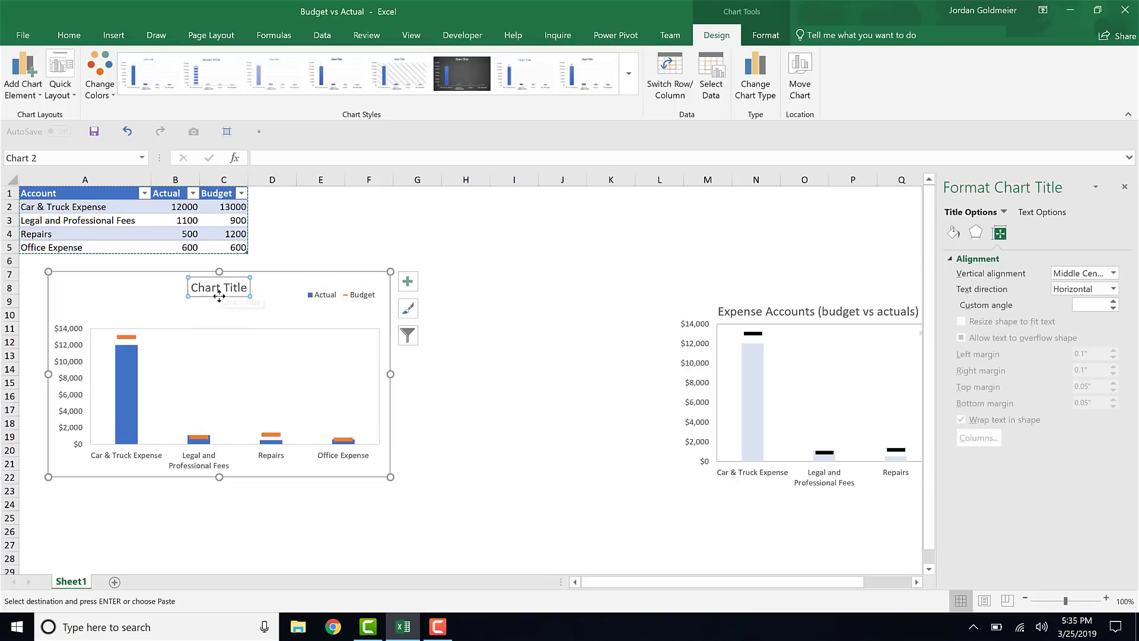
{"action": "left_click_drag", "start_coordinate": [208, 296], "coordinate": [154, 293]}
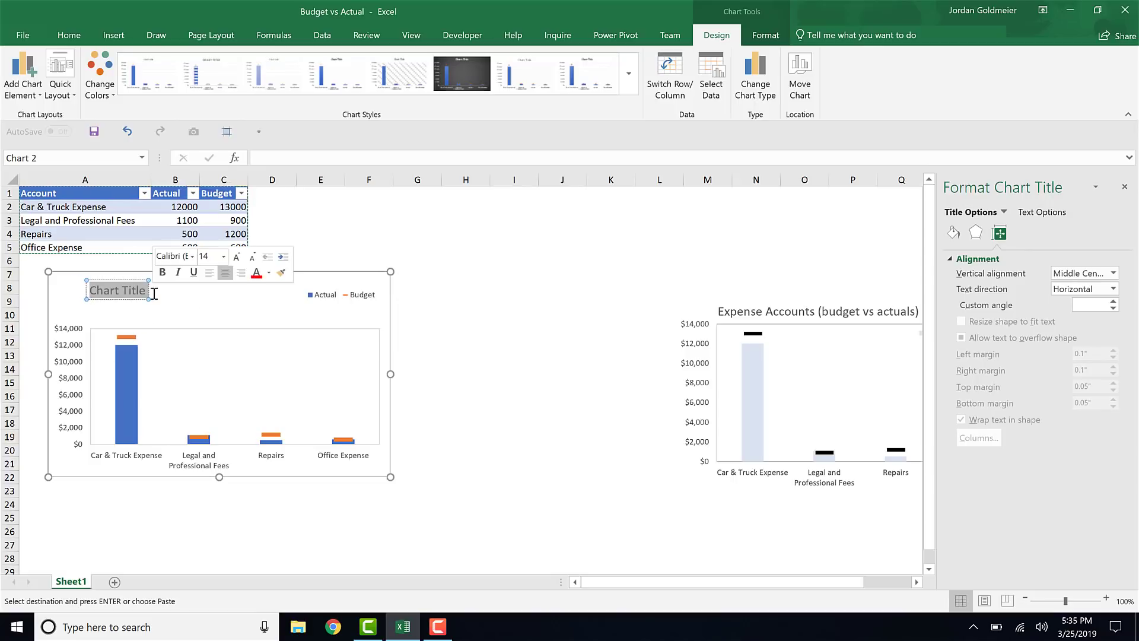
{"action": "type", "text": "Exep"}
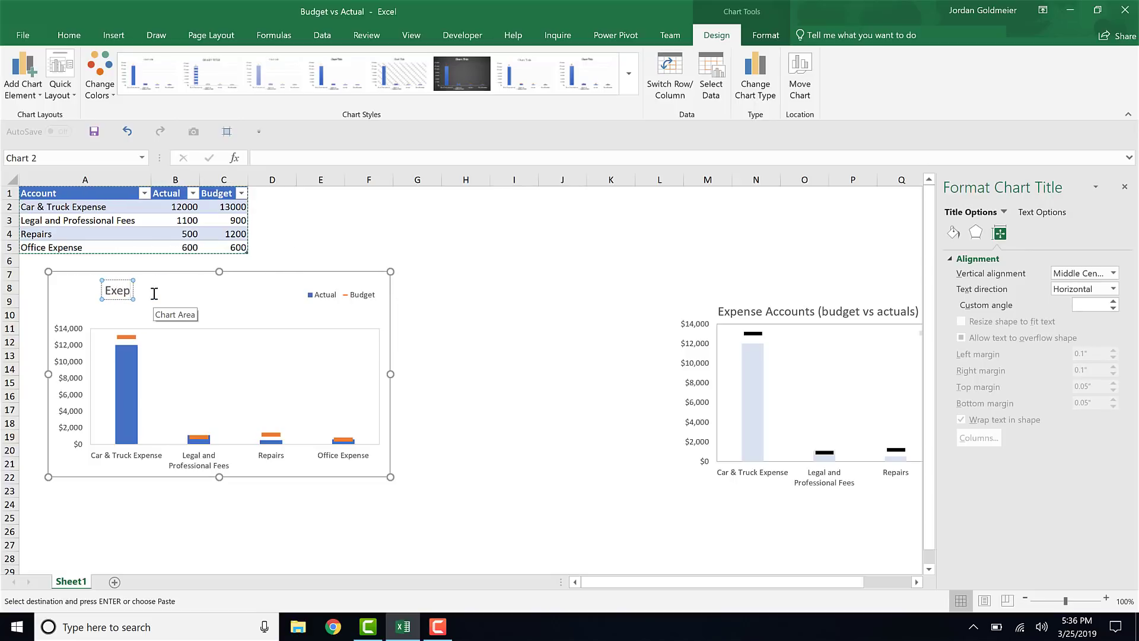
{"action": "key", "text": "BackSpace"}
{"action": "key", "text": "BackSpace"}
{"action": "type", "text": "pens"}
{"action": "key", "text": "BackSpace"}
{"action": "key", "text": "BackSpace"}
{"action": "type", "text": "s"}
{"action": "key", "text": "BackSpace"}
{"action": "type", "text": "nse"}
{"action": "key", "text": "BackSpace"}
{"action": "key", "text": "BackSpace"}
{"action": "key", "text": "BackSpace"}
{"action": "type", "text": "nse Acounts"}
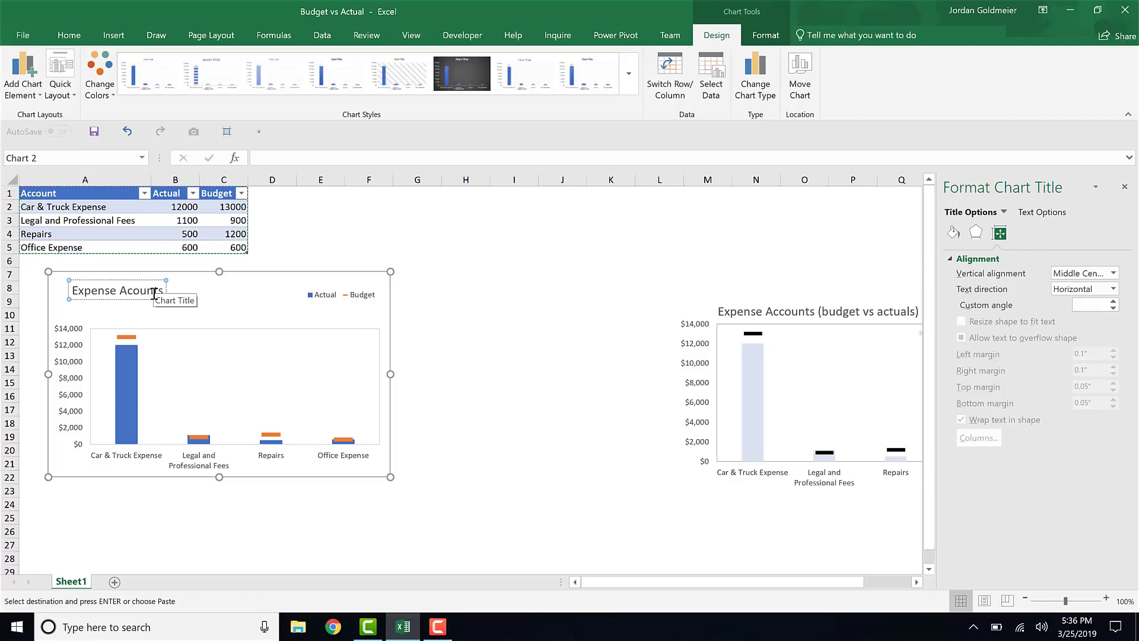
{"action": "left_click", "coordinate": [213, 301]}
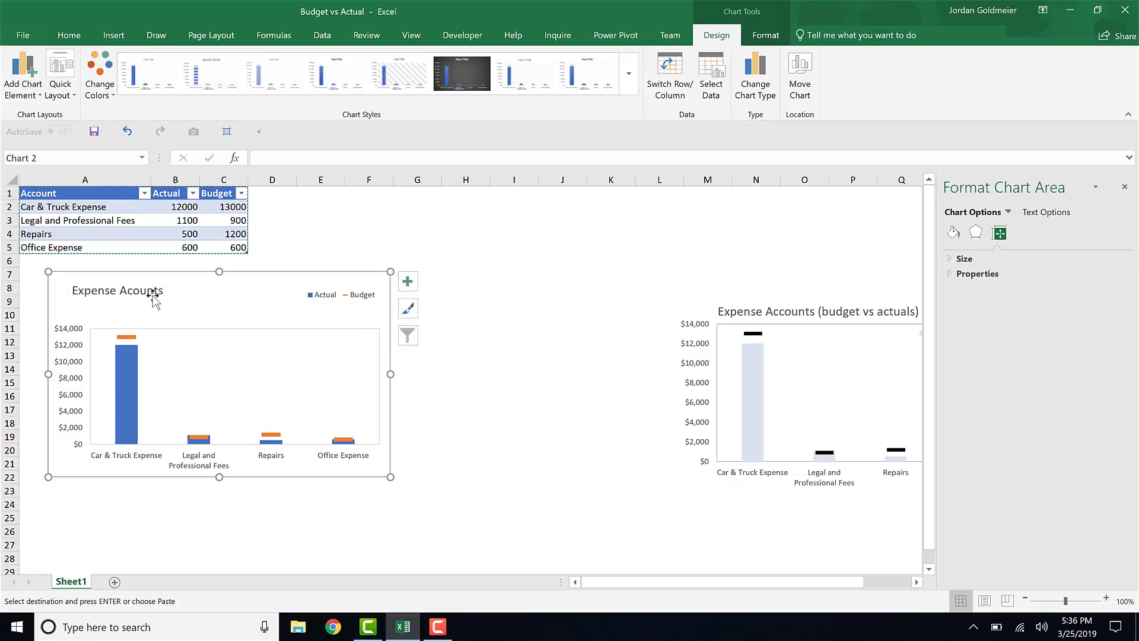
Stretch the plot area upward toward the title so the columns fill more space
{"action": "left_click", "coordinate": [148, 334]}
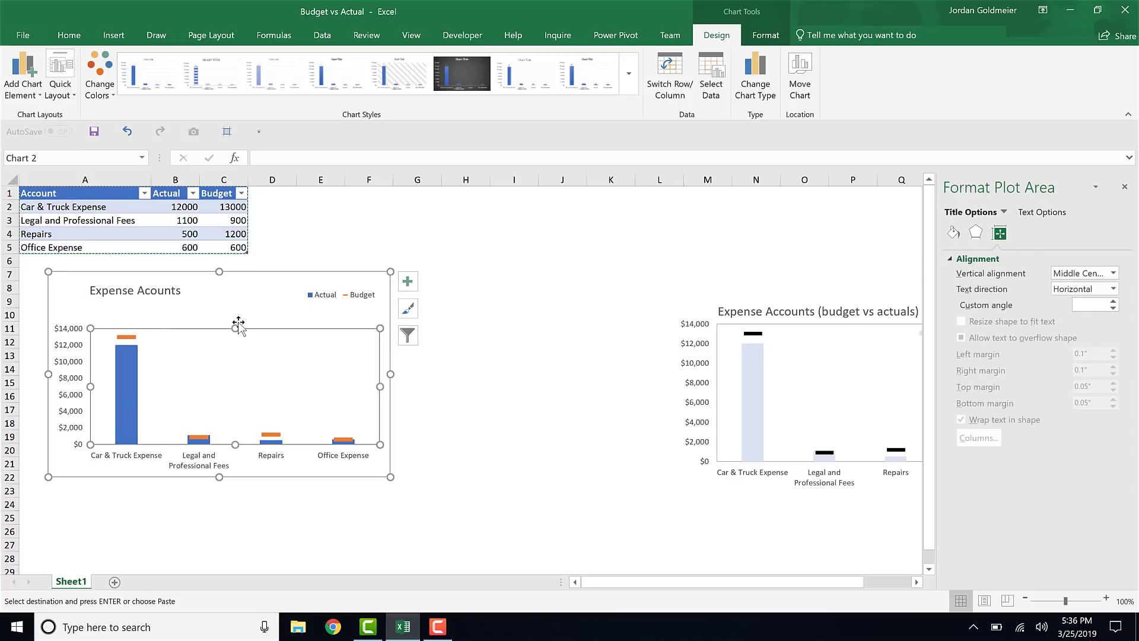
{"action": "left_click_drag", "start_coordinate": [238, 331], "coordinate": [234, 300]}
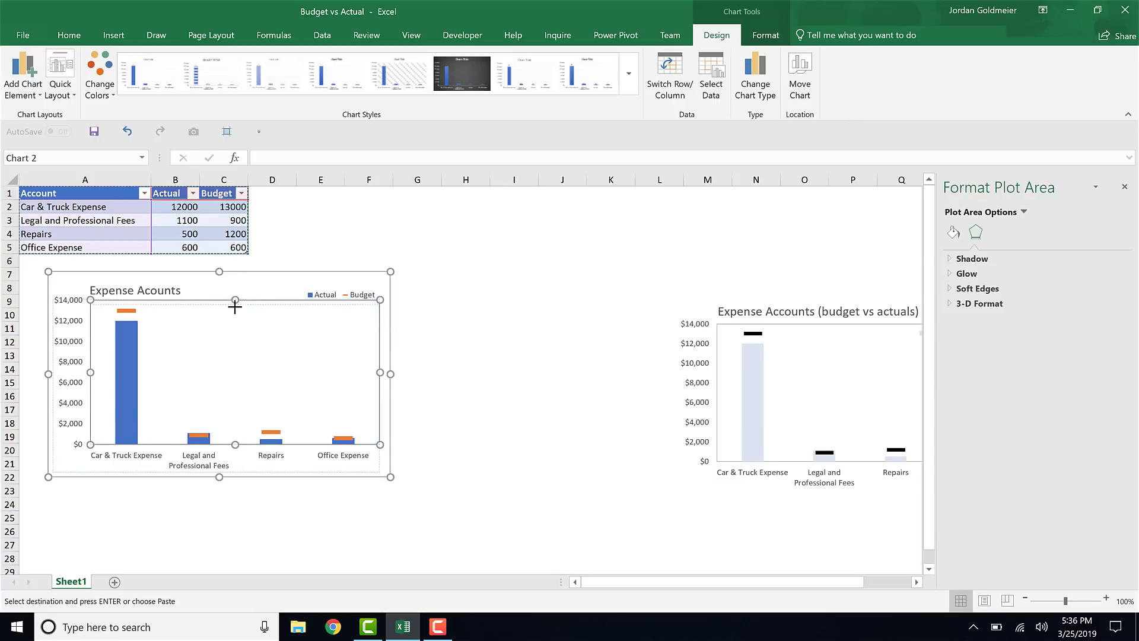
{"action": "left_click", "coordinate": [455, 370]}
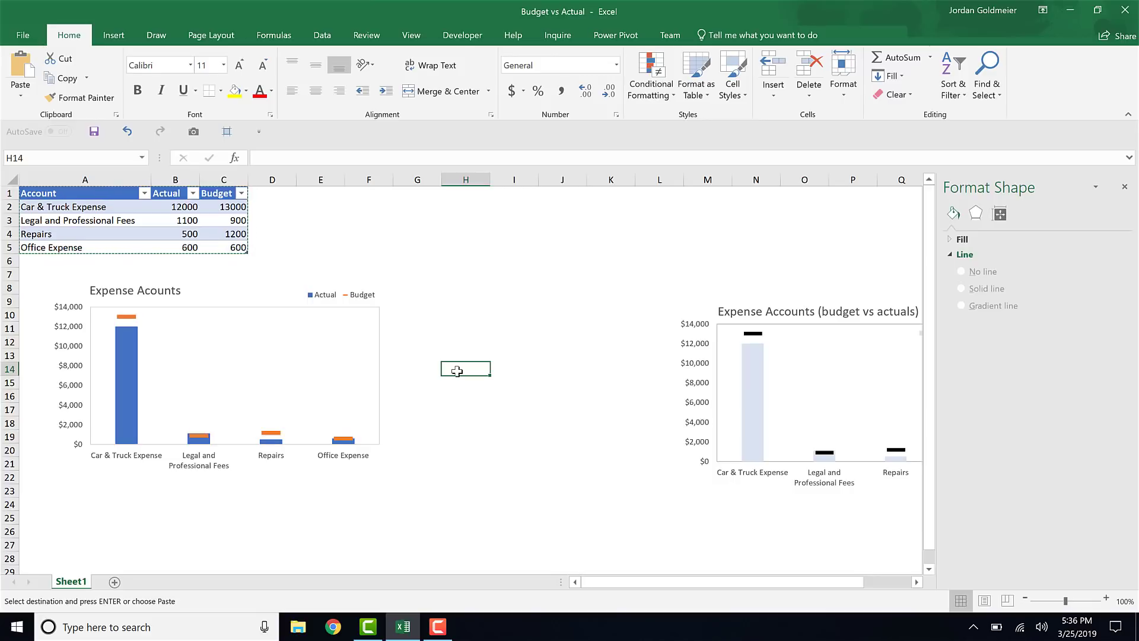
Give the Actual series columns a light orange shape fill from the theme colours
{"action": "left_click", "coordinate": [130, 372]}
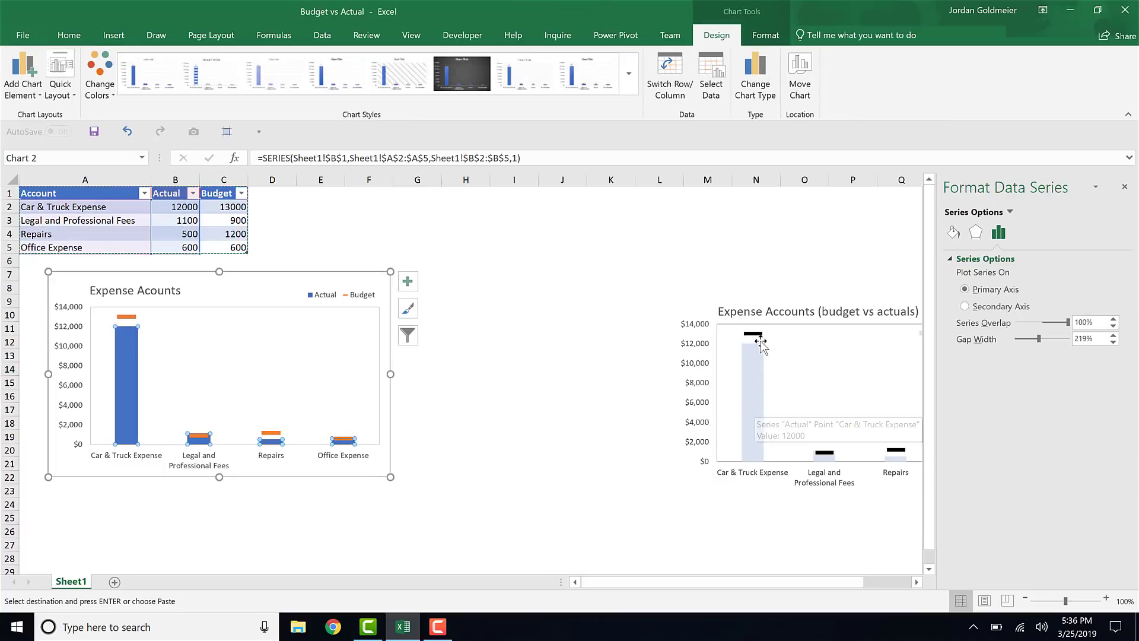
{"action": "mouse_move", "coordinate": [761, 340]}
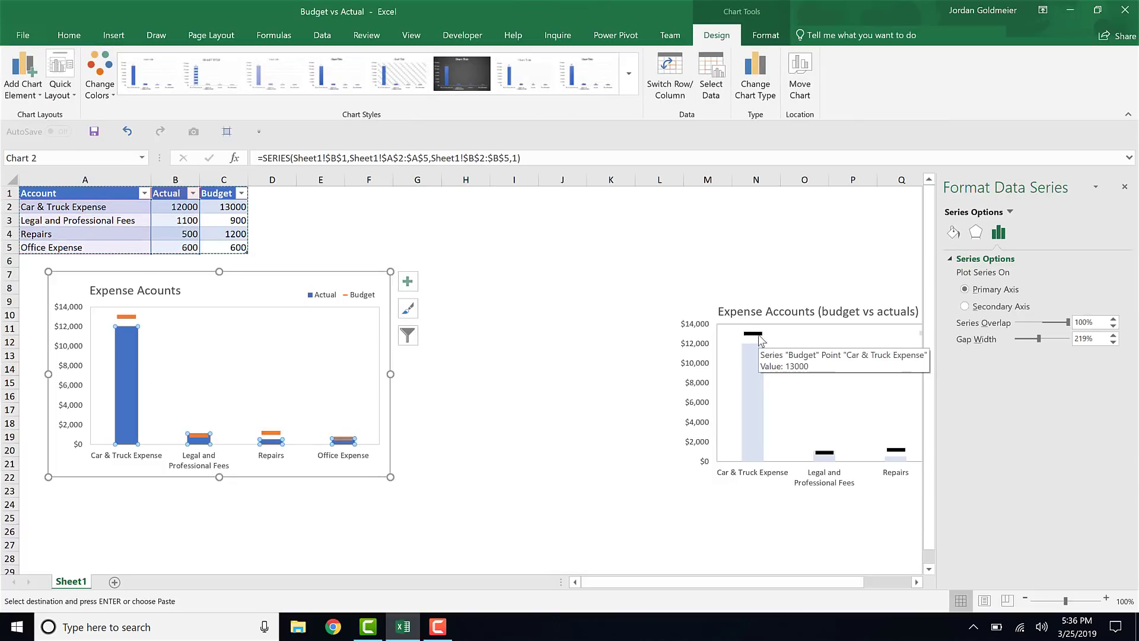
{"action": "left_click", "coordinate": [778, 36]}
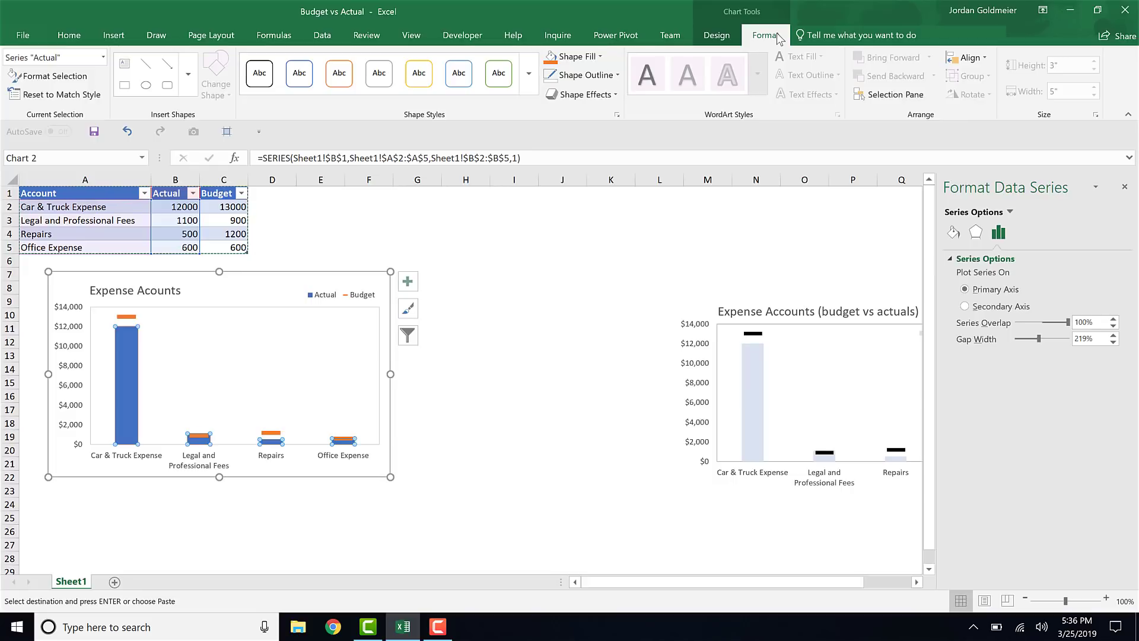
{"action": "left_click", "coordinate": [600, 56]}
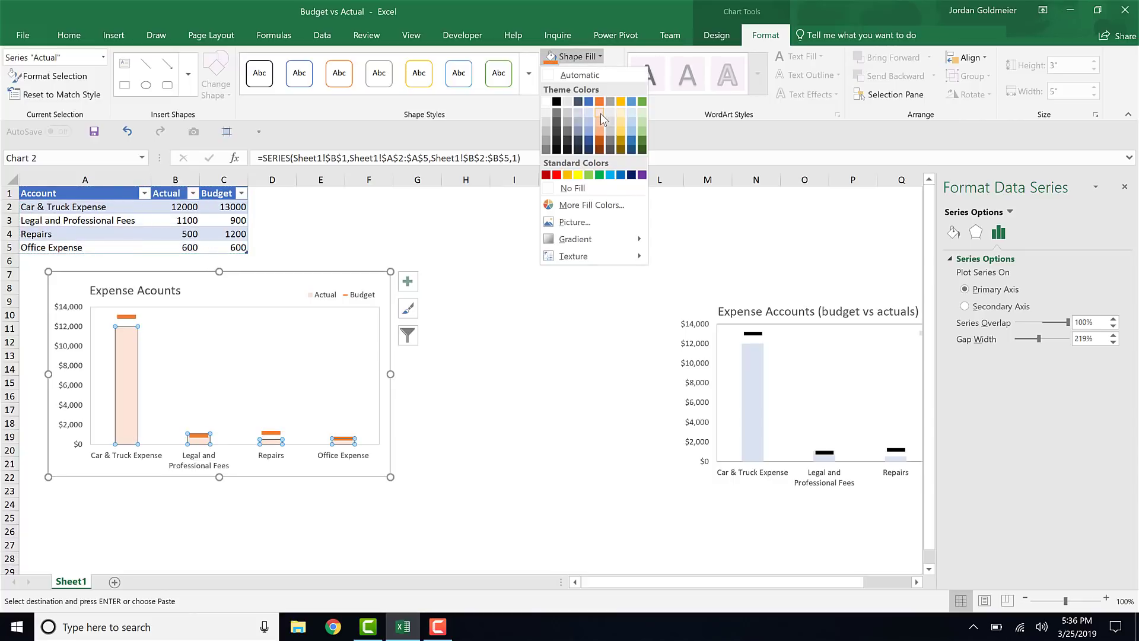
{"action": "left_click", "coordinate": [600, 112]}
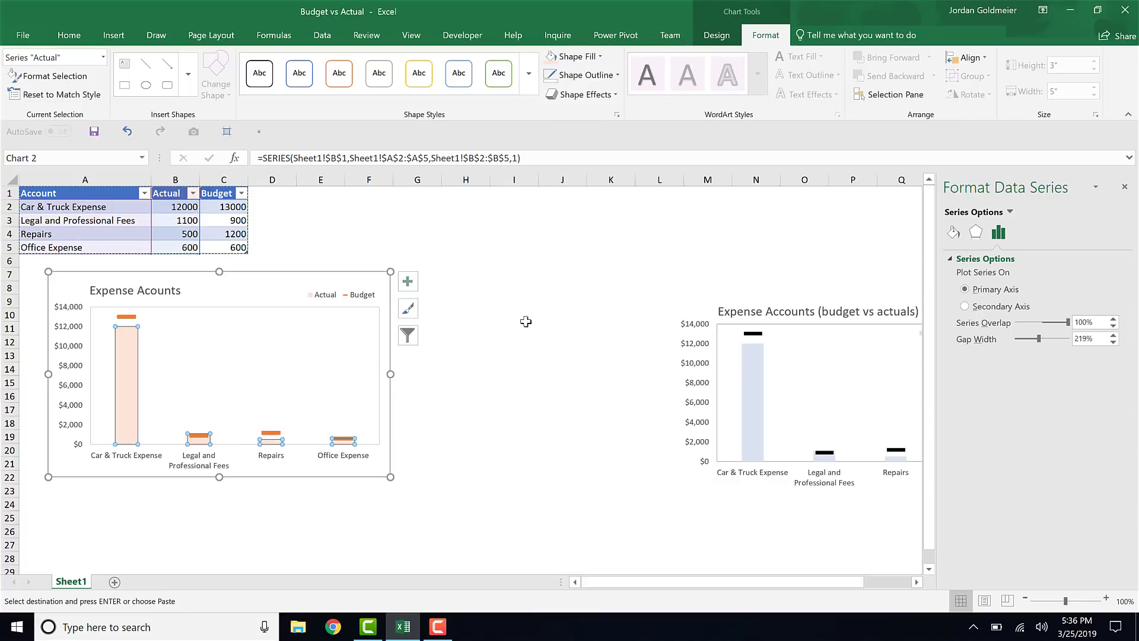
{"action": "left_click", "coordinate": [467, 340]}
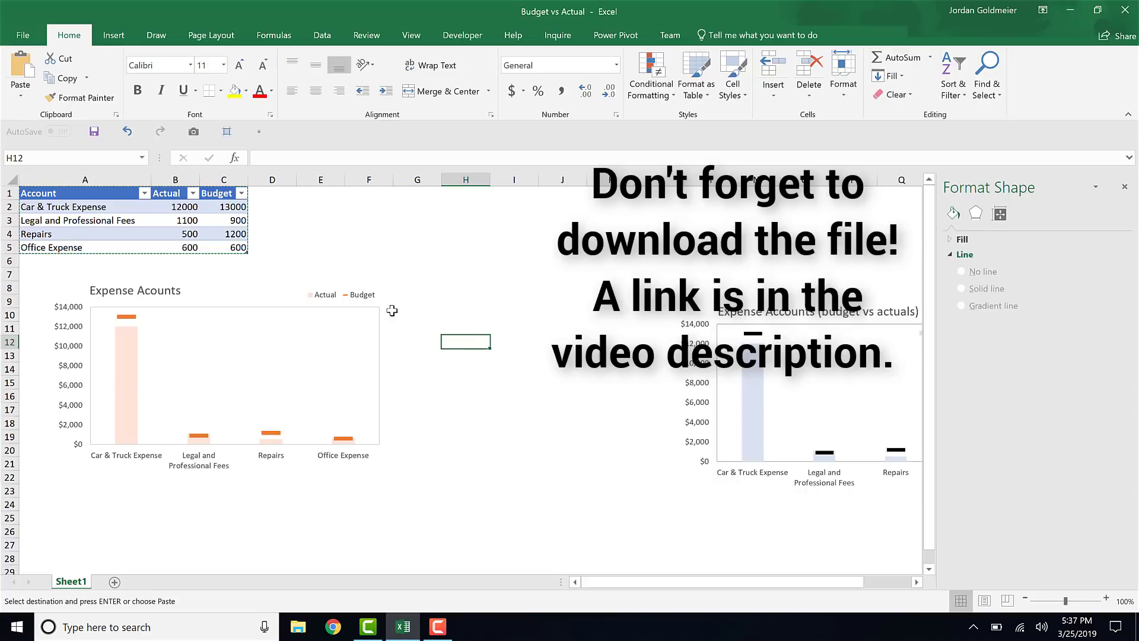
{"action": "left_click", "coordinate": [346, 233]}
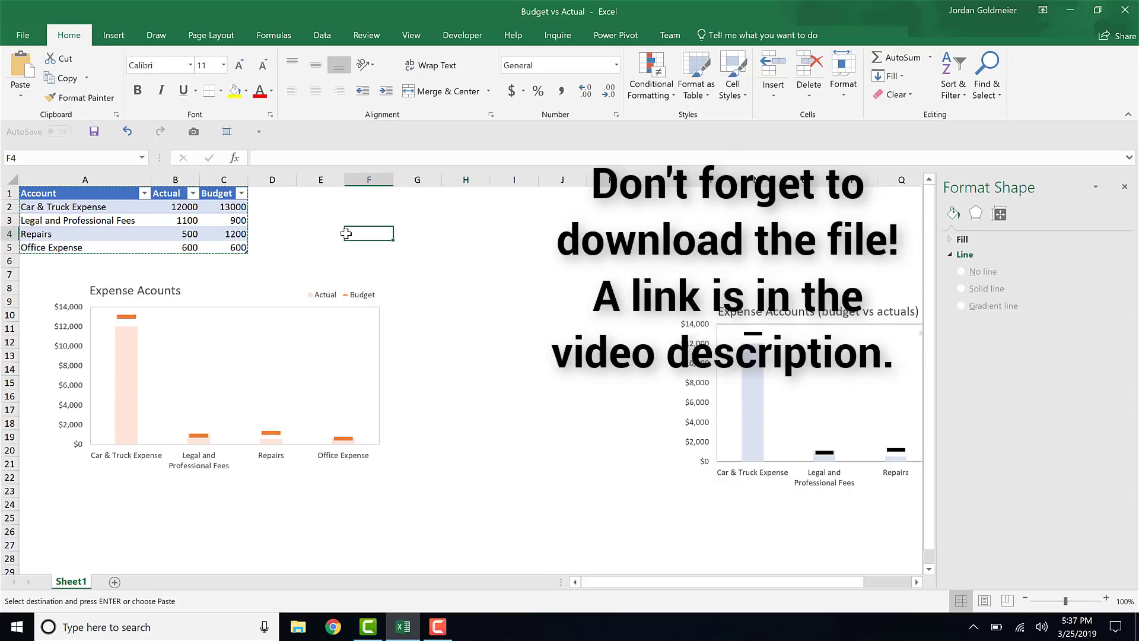